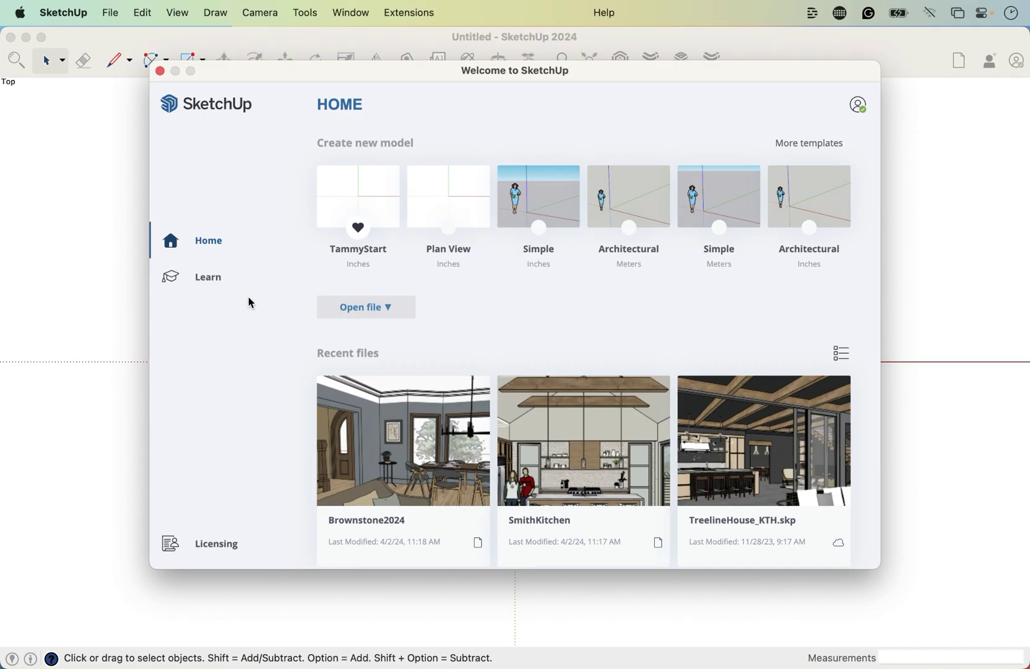
- Close the Welcome window, then reopen it from Help > Welcome To SketchUp
click(160, 71)
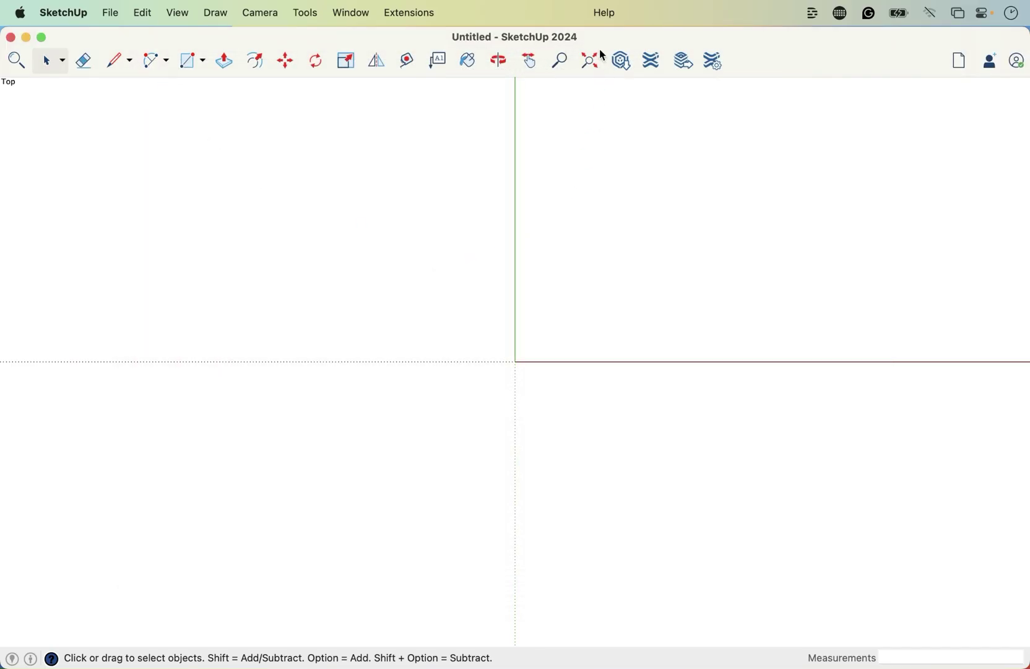
click(604, 15)
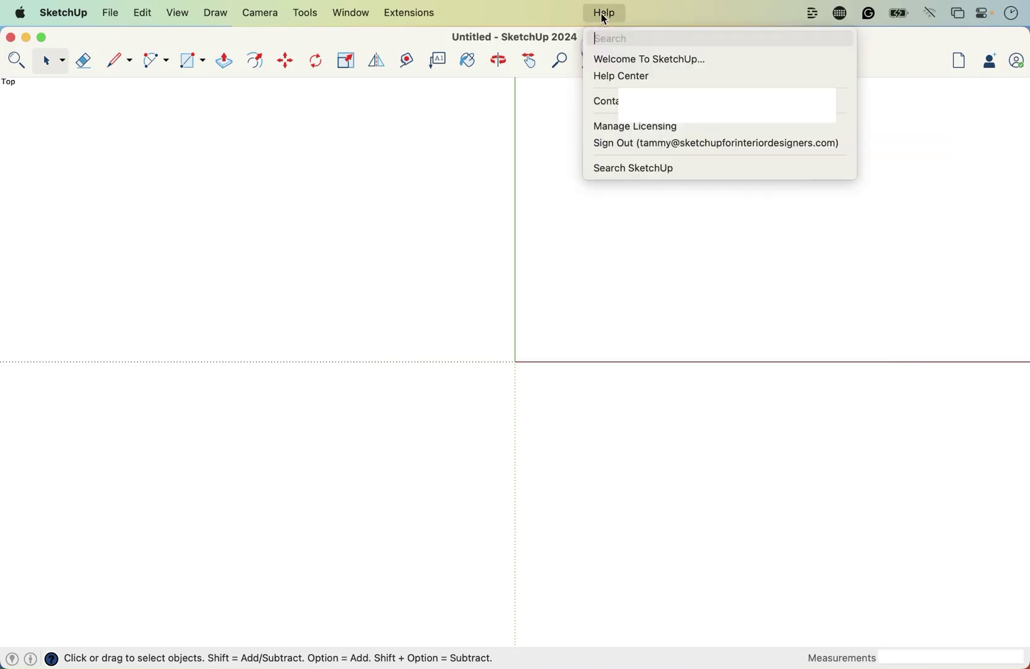
click(620, 62)
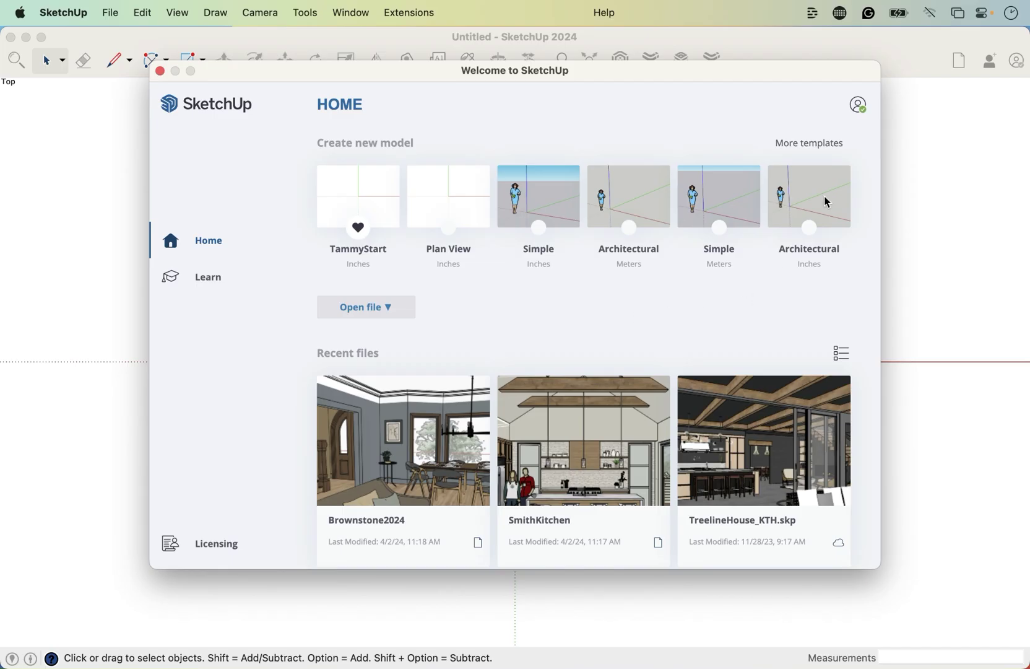
- Show all templates, check the personal TammyStart template under My templates, then return to Default templates
click(826, 148)
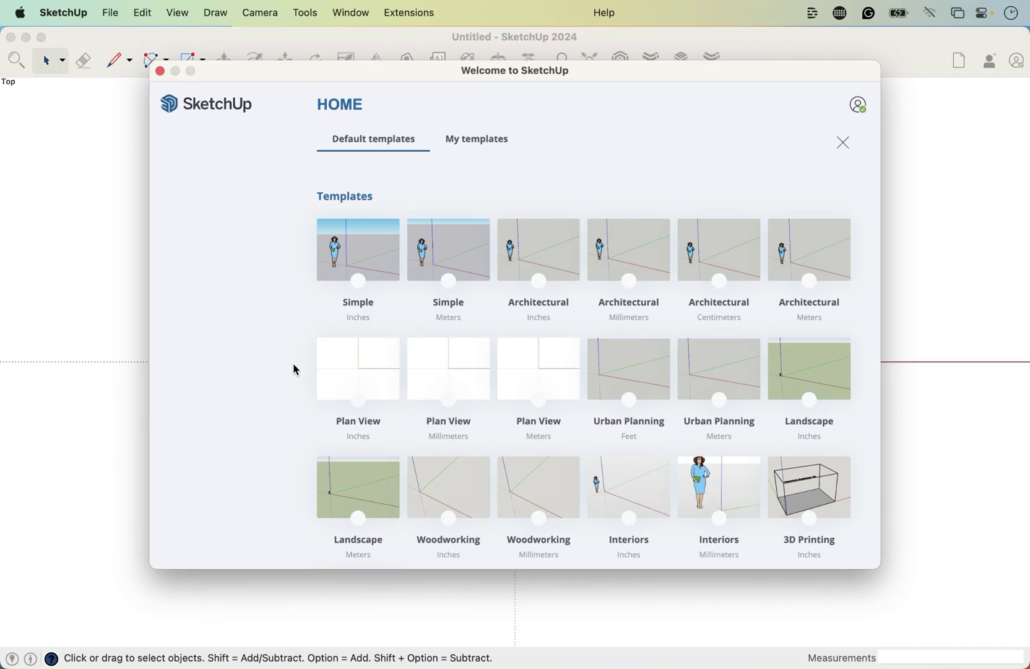
click(461, 148)
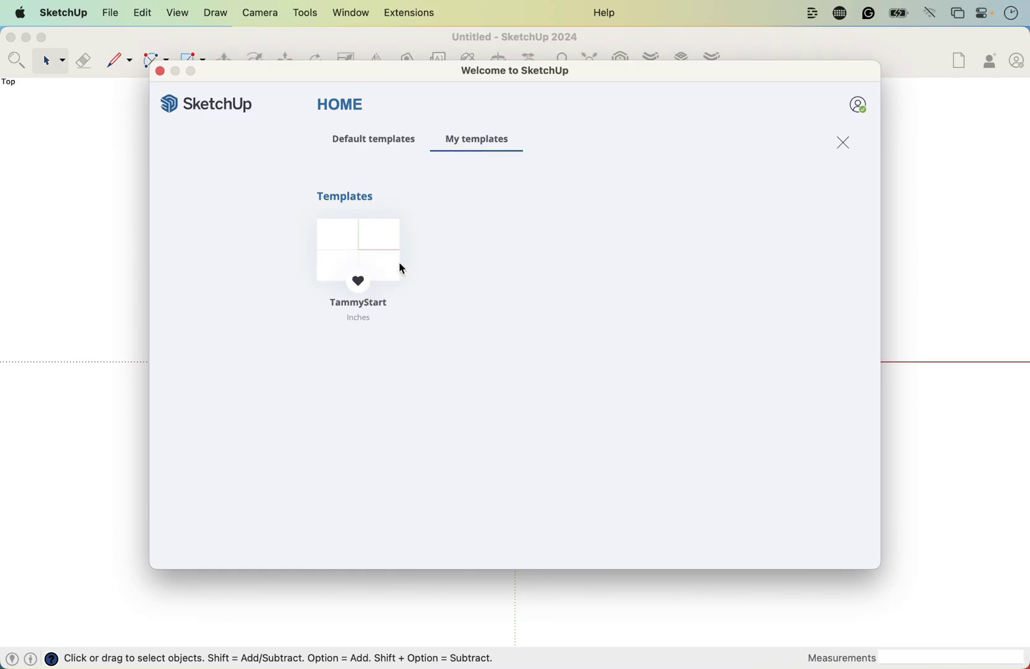
click(383, 147)
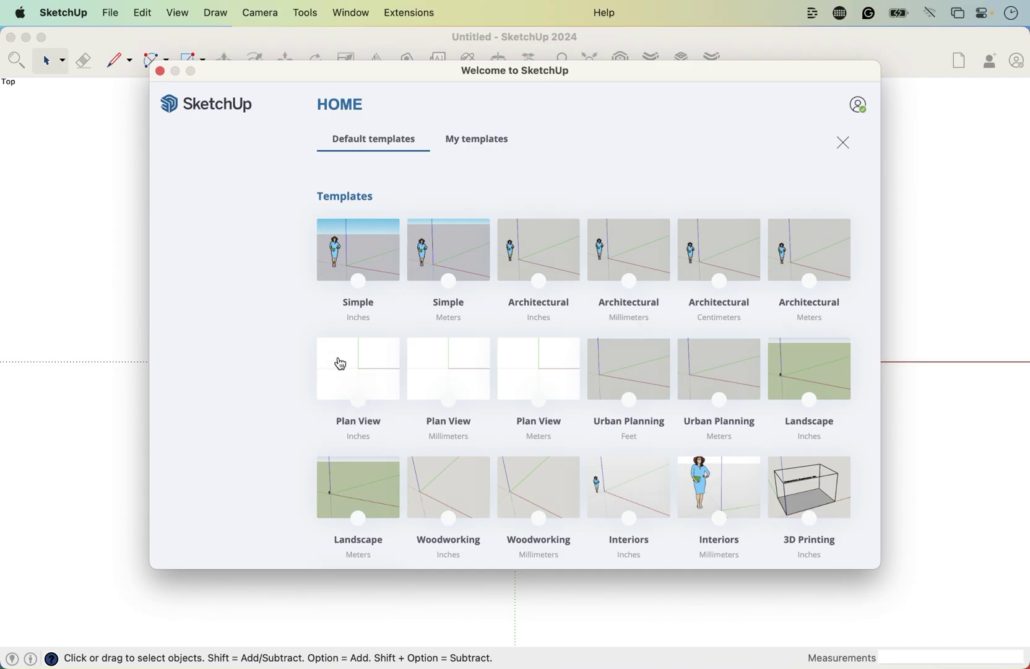
- Start a model from Plan View Inches and maximise the Untitled 2 window
click(340, 364)
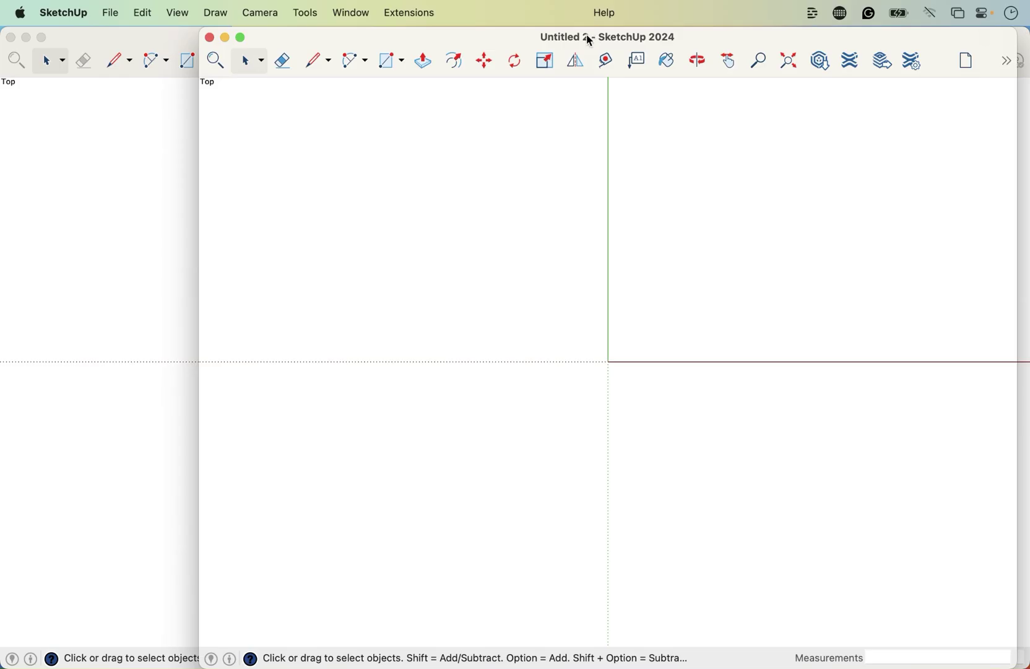
click(191, 232)
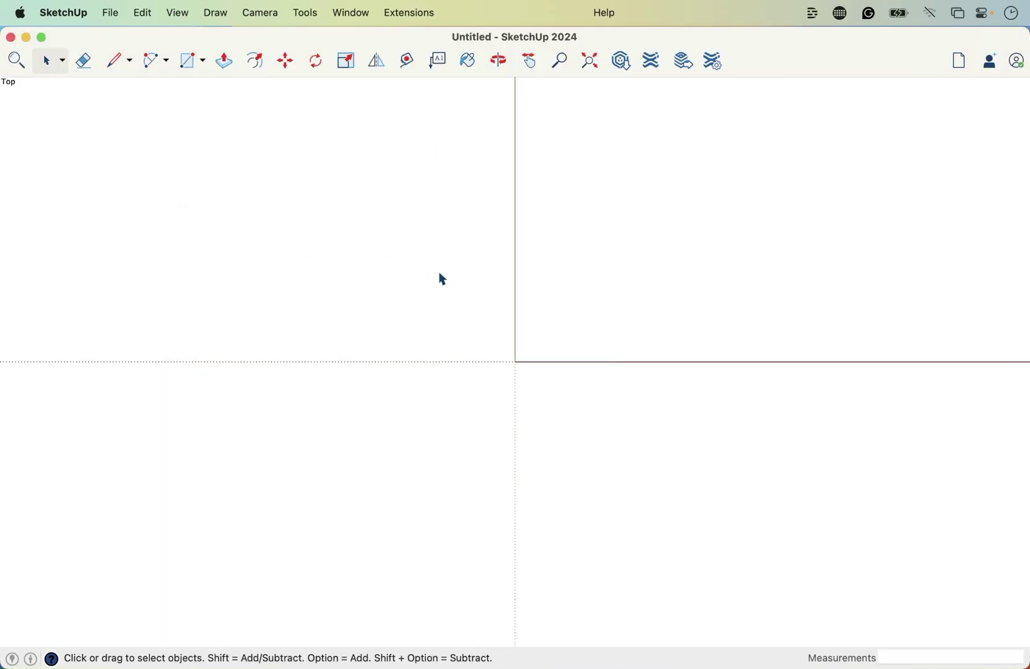
mouse_move(1024, 187)
mouse_down()
mouse_move(994, 186)
mouse_move(1029, 187)
mouse_up()
click(1010, 193)
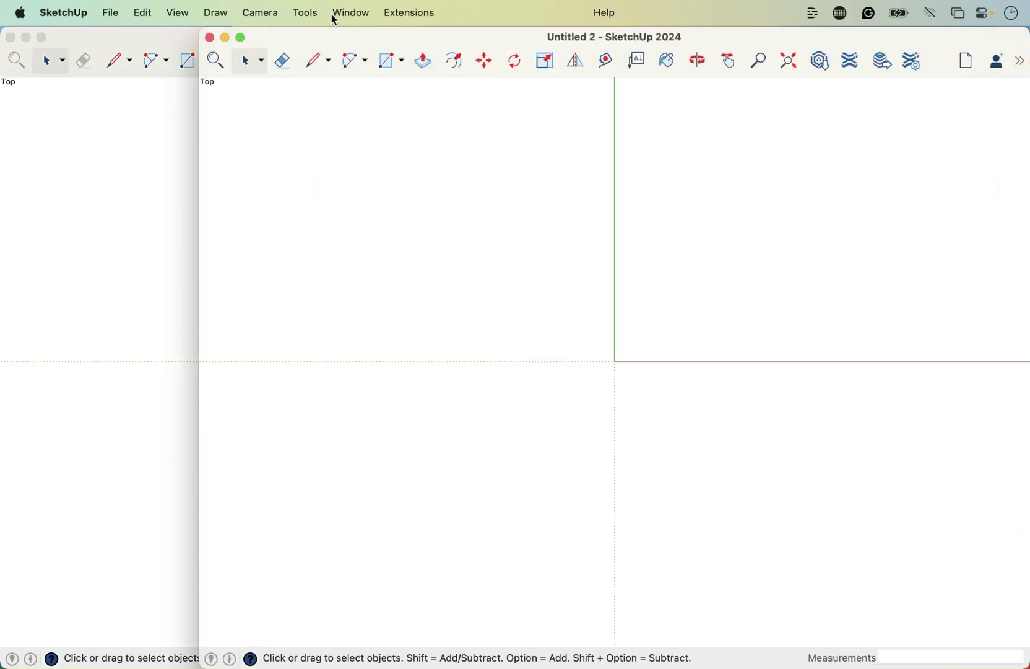
double_click(352, 32)
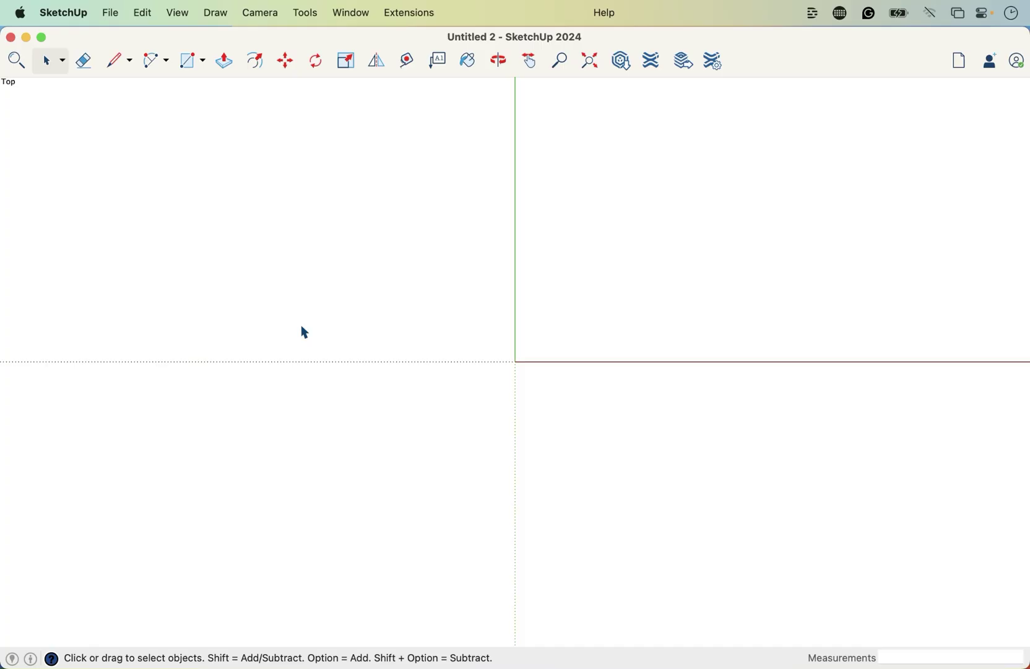
- Draw a trial rectangle across the origin, test-select its face, then delete it
key(r)
click(480, 415)
click(686, 211)
key(space)
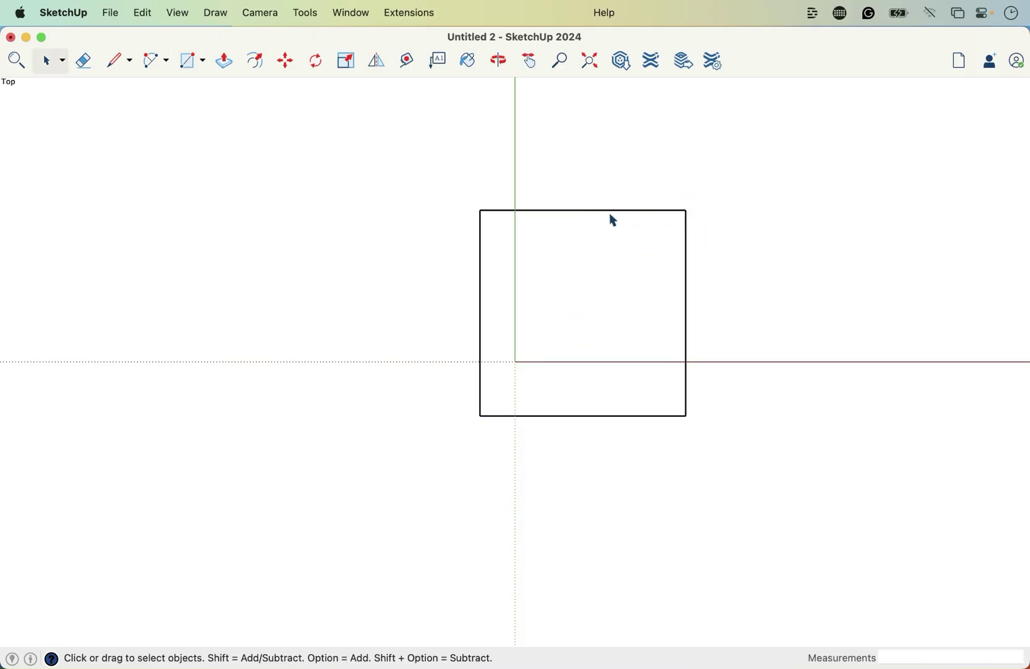
click(610, 280)
click(710, 283)
click(648, 283)
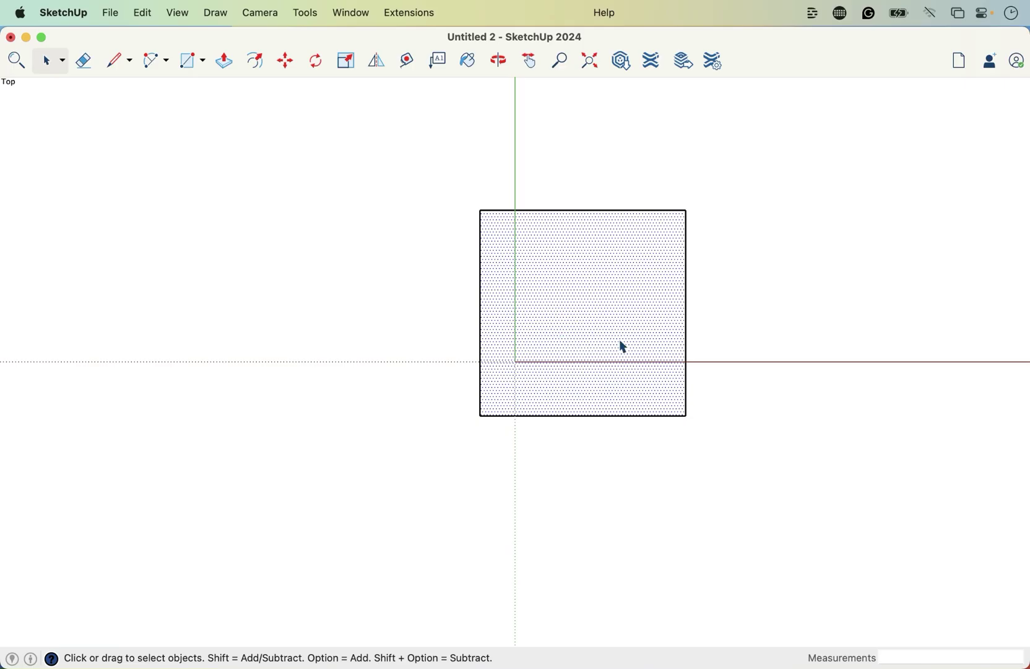
click(717, 343)
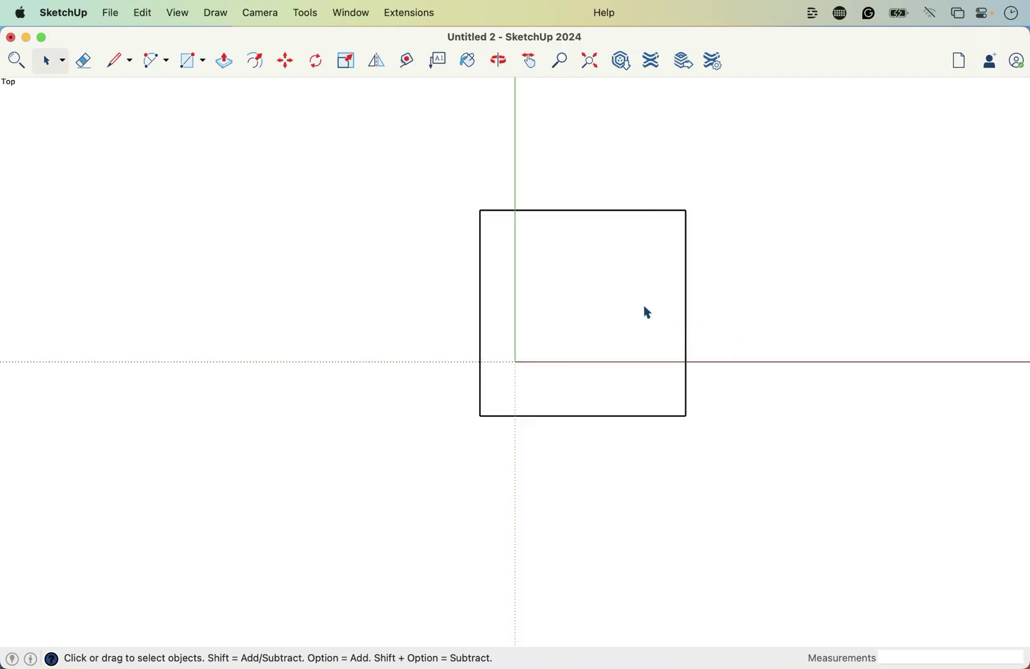
click(644, 312)
click(715, 329)
double_click(591, 361)
key(Delete)
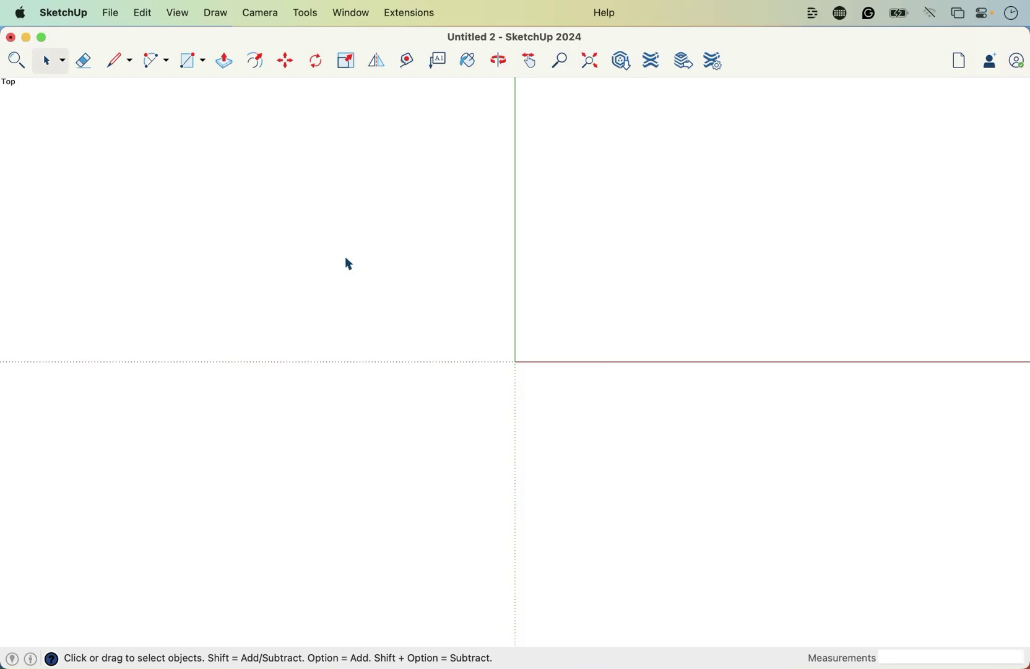
- Draw a new rectangle in the top-right quadrant above the red axis and test-select its face
click(189, 67)
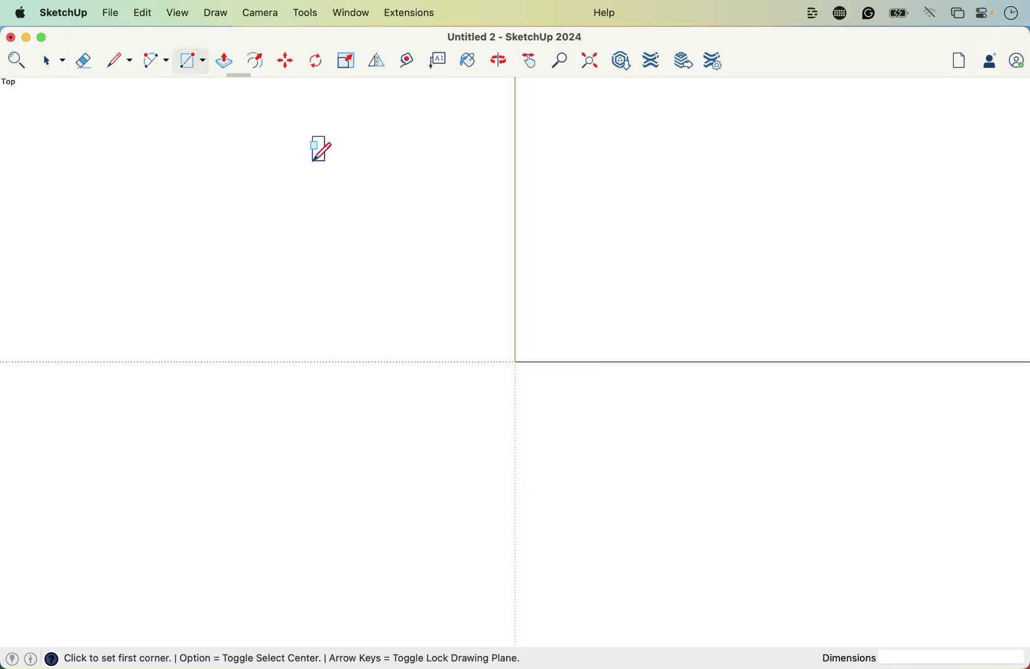
click(537, 338)
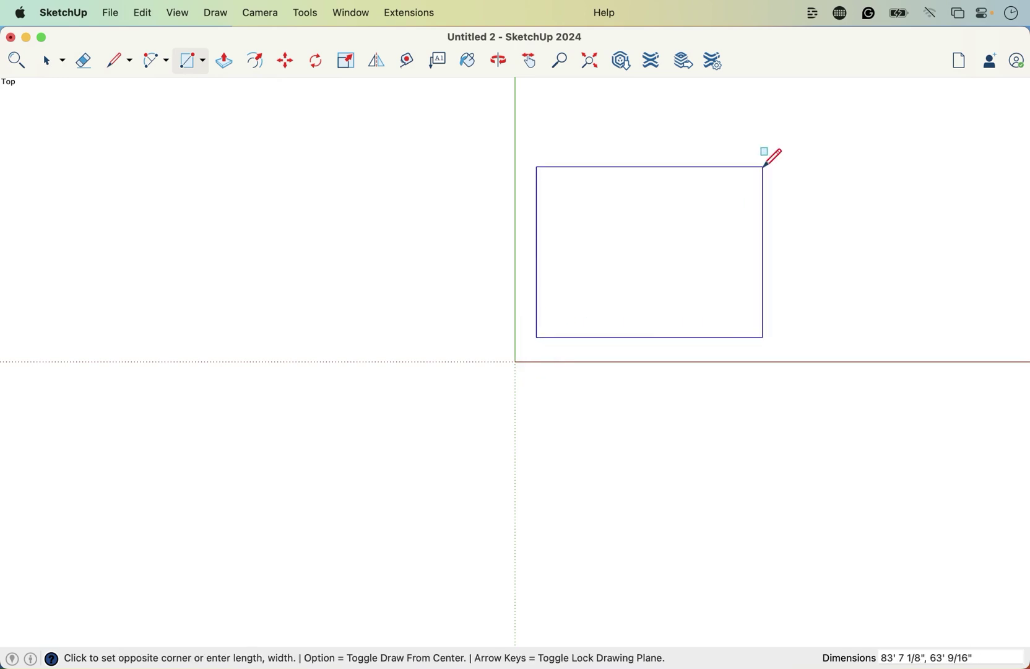
click(786, 144)
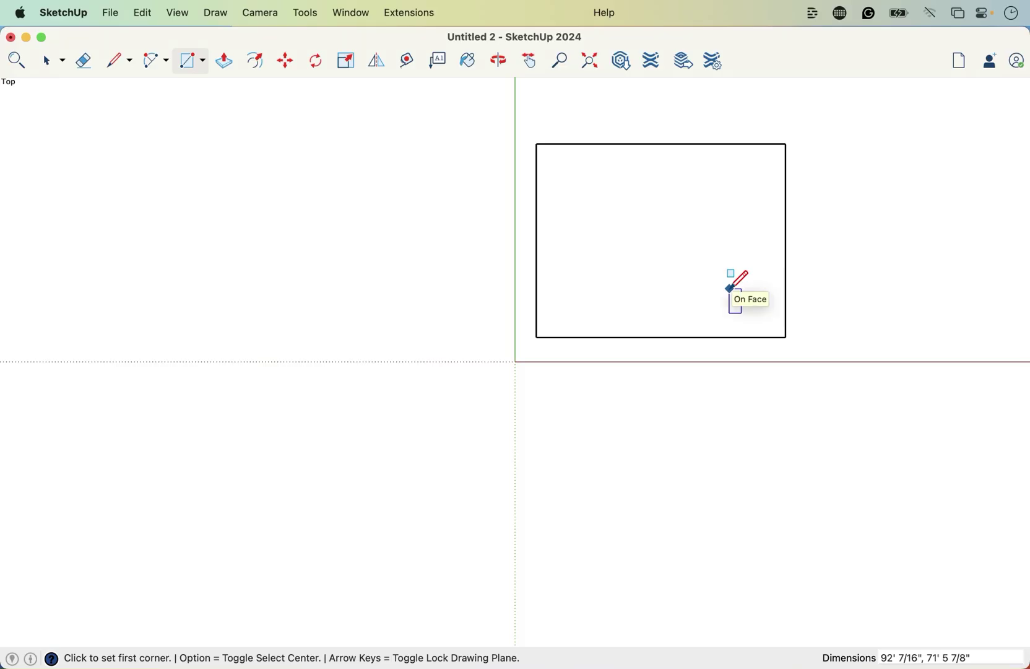
key(space)
click(47, 64)
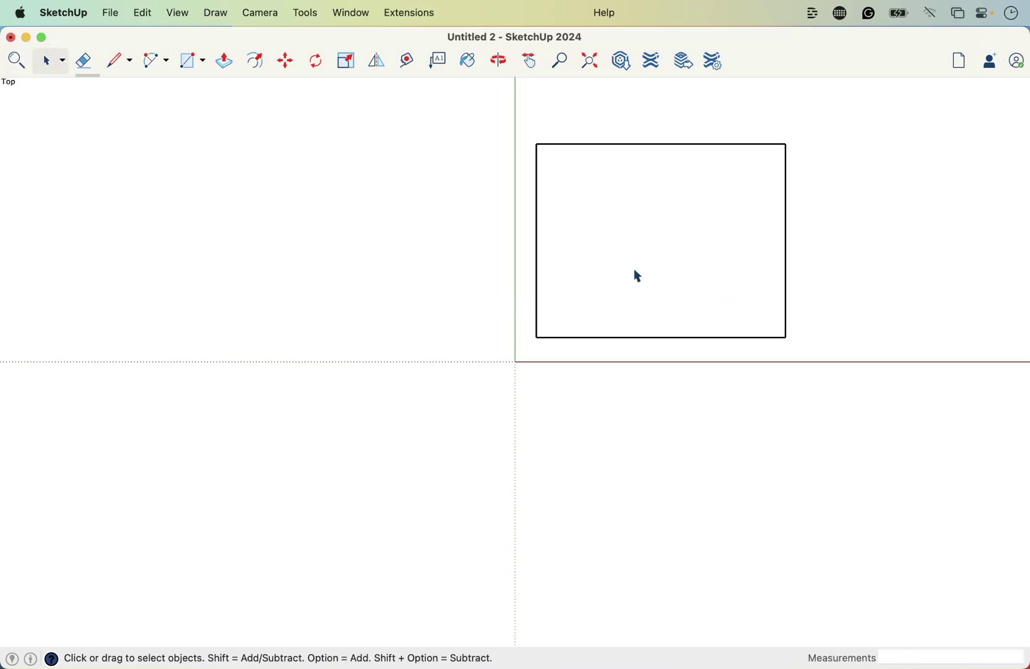
click(689, 227)
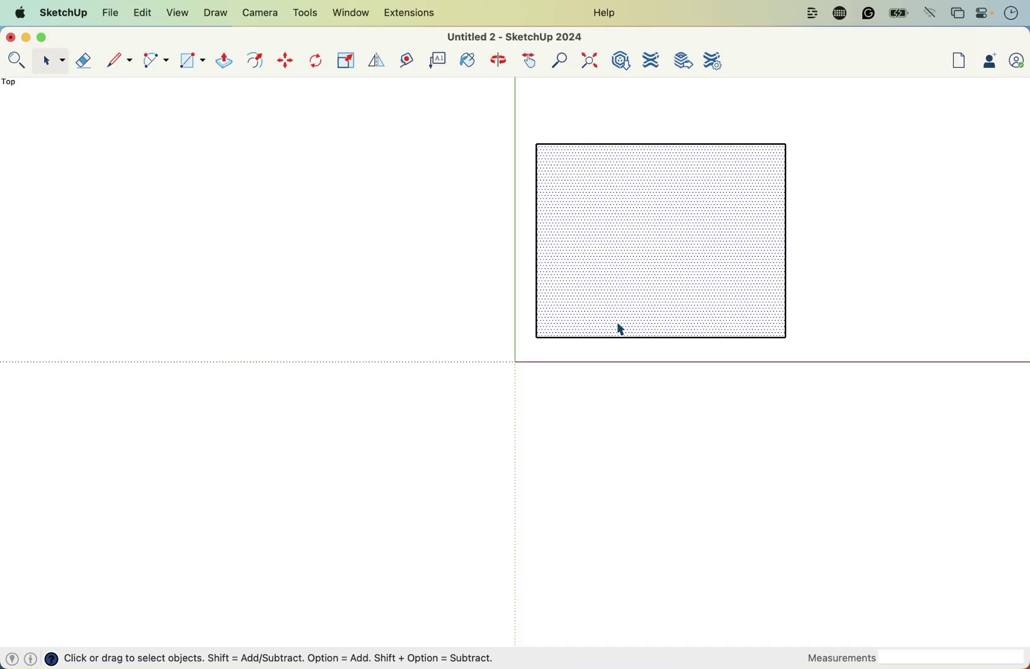
click(806, 275)
click(734, 267)
click(839, 261)
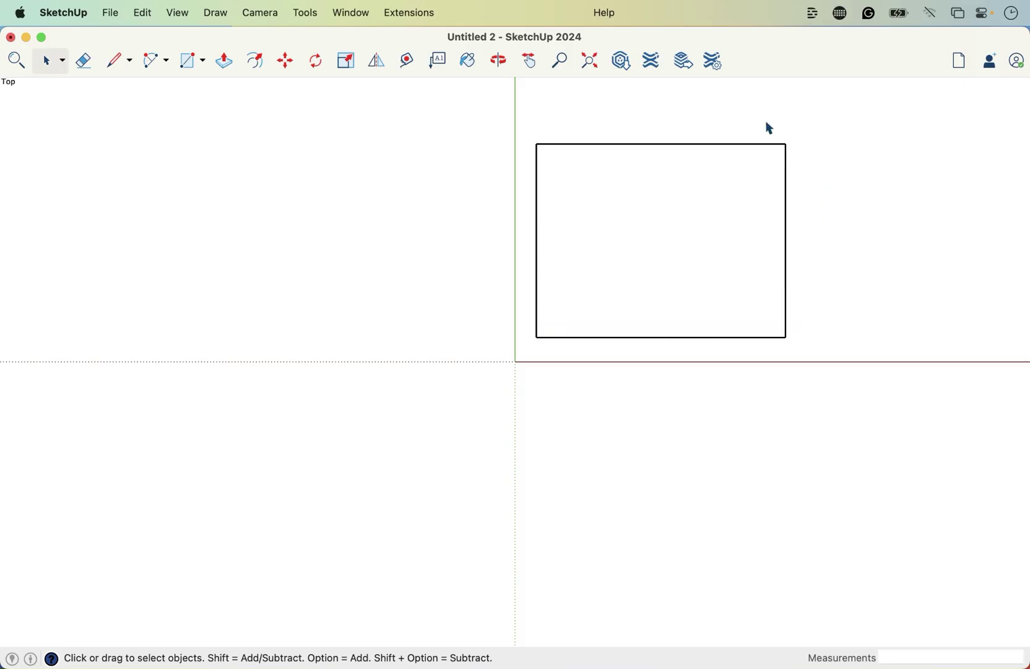
click(750, 271)
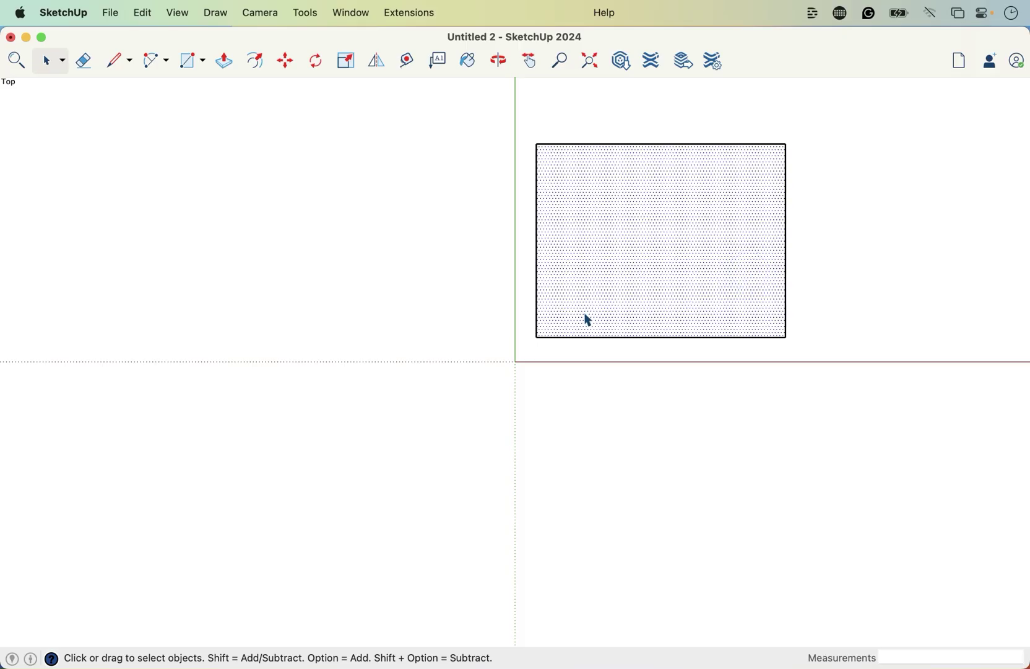
click(594, 385)
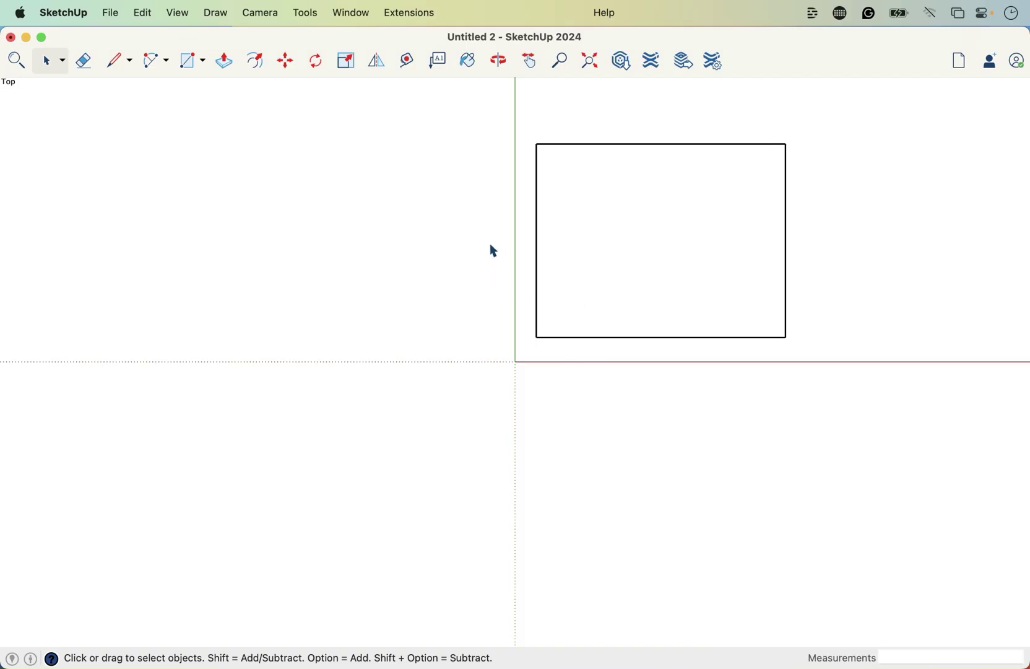
click(351, 13)
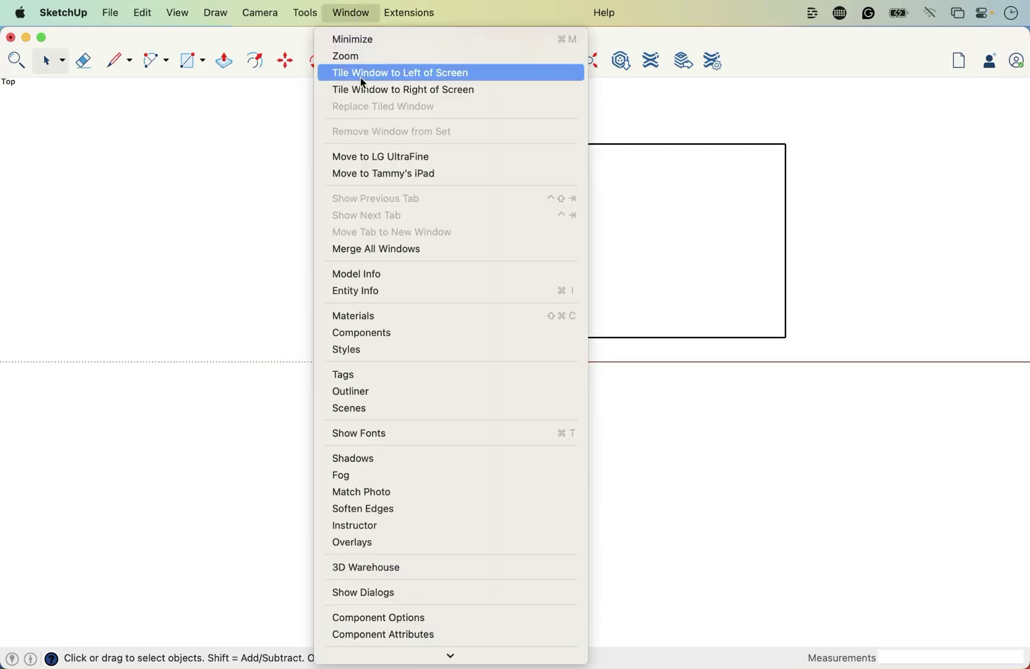
- Show the Styles panel with Construction Documentation Style and move it higher on screen
click(398, 350)
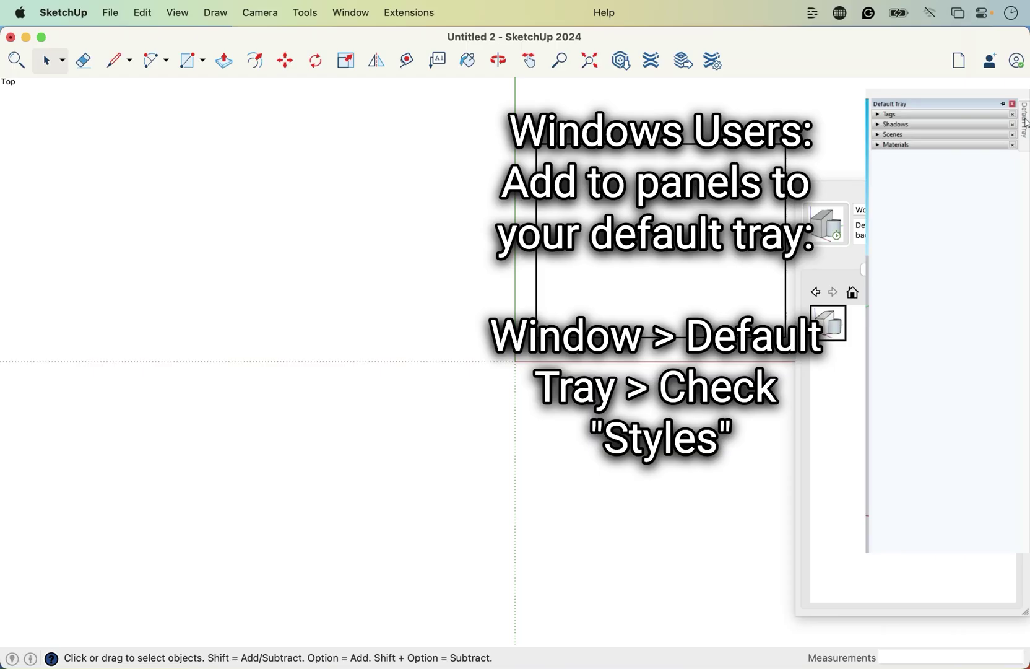
drag(961, 189, 960, 104)
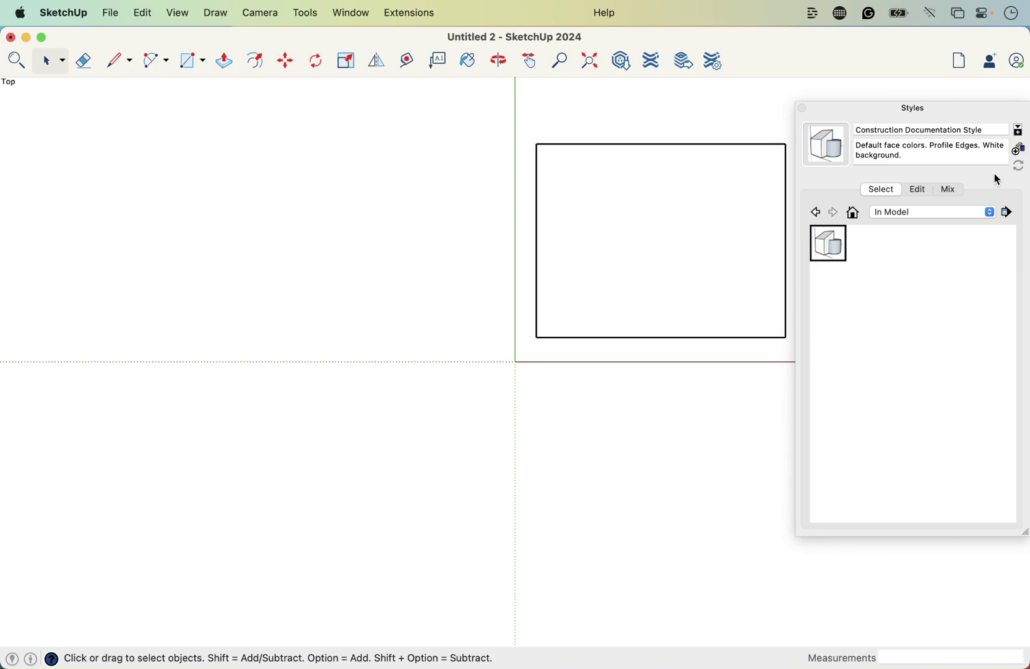
- Create a new style named 'Working', update it, and make it the active style
click(1019, 151)
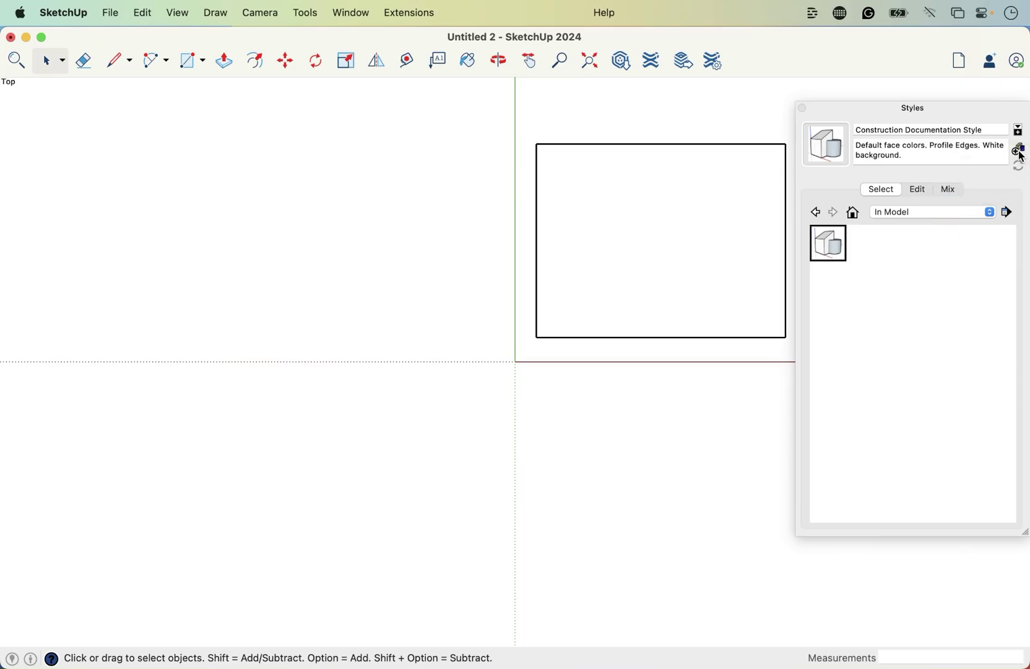
click(972, 131)
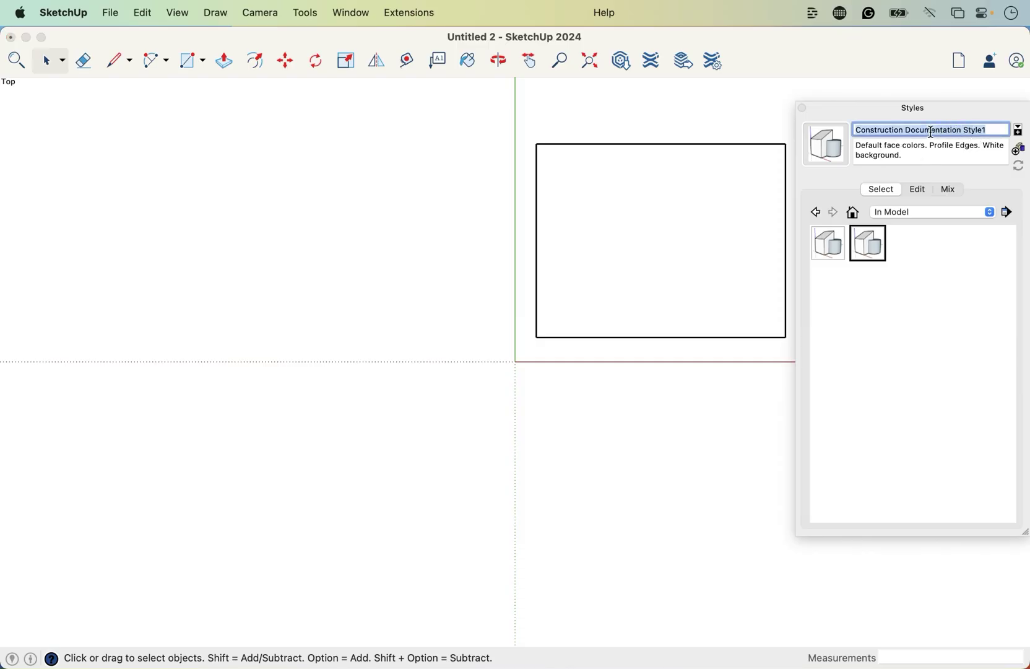
text(Working)
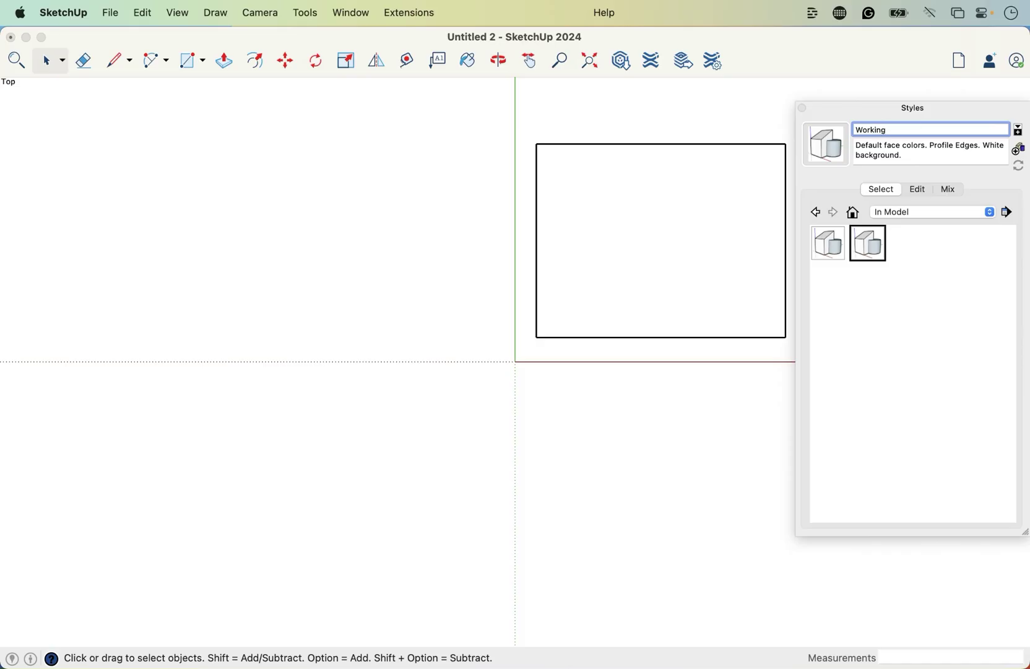
key(Return)
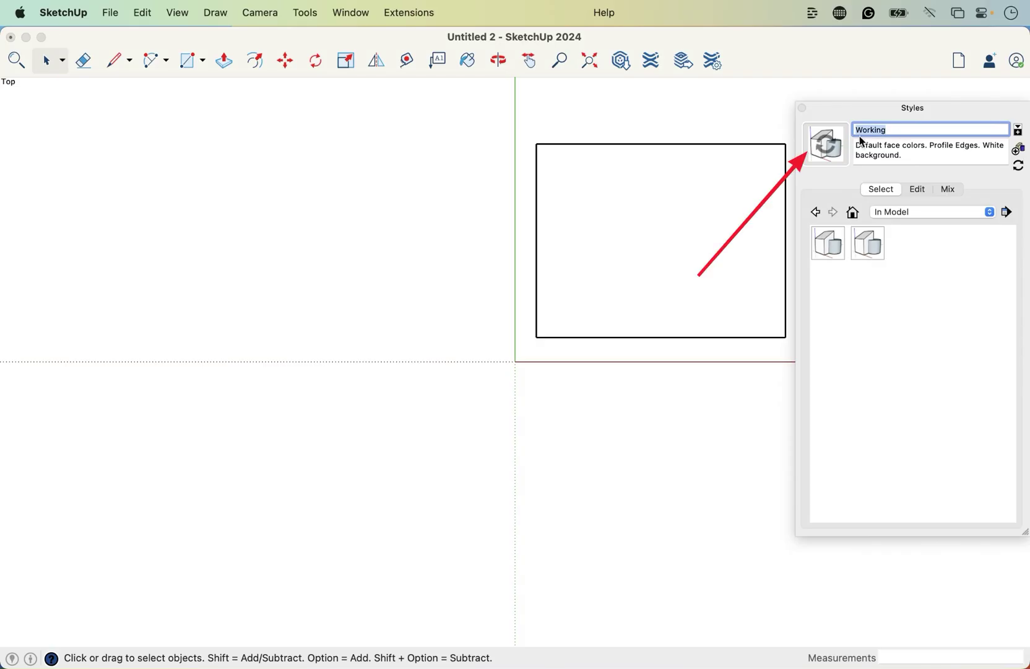
click(829, 153)
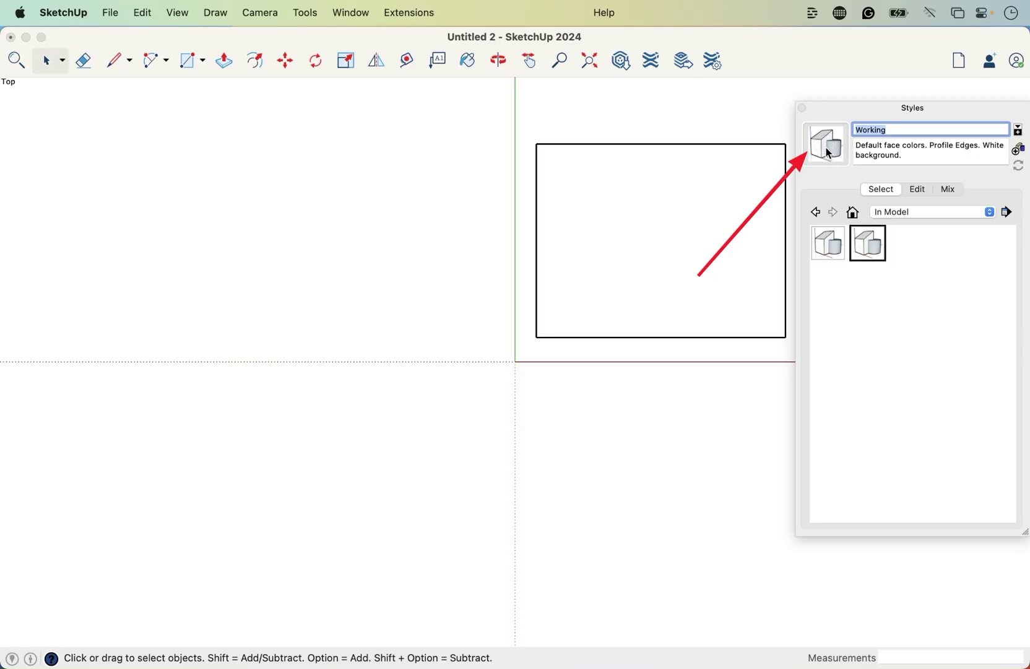
click(828, 243)
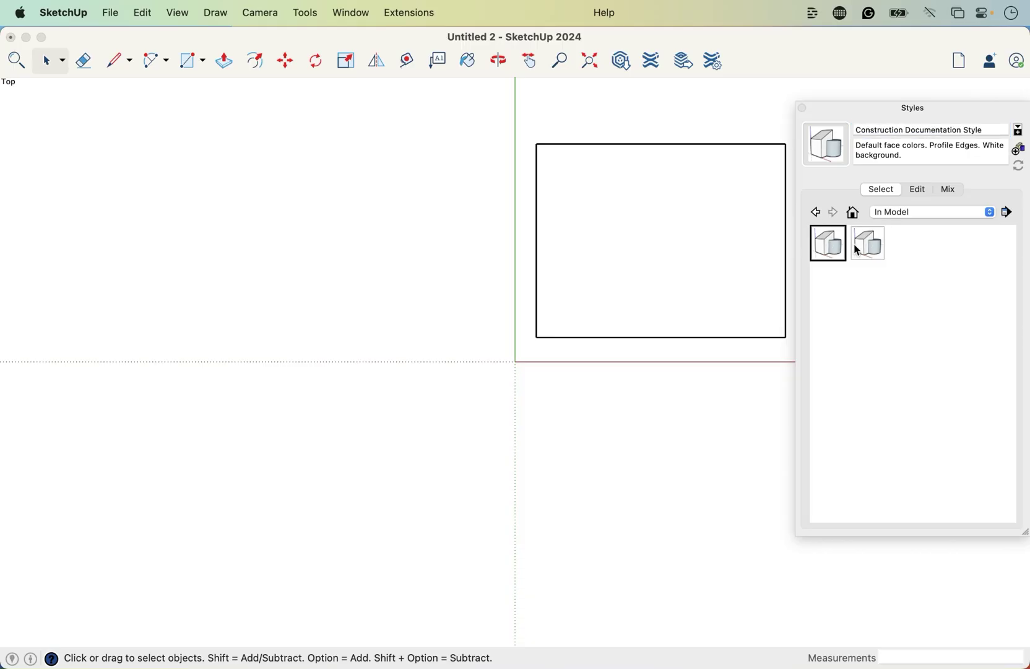
click(856, 244)
click(826, 247)
click(861, 252)
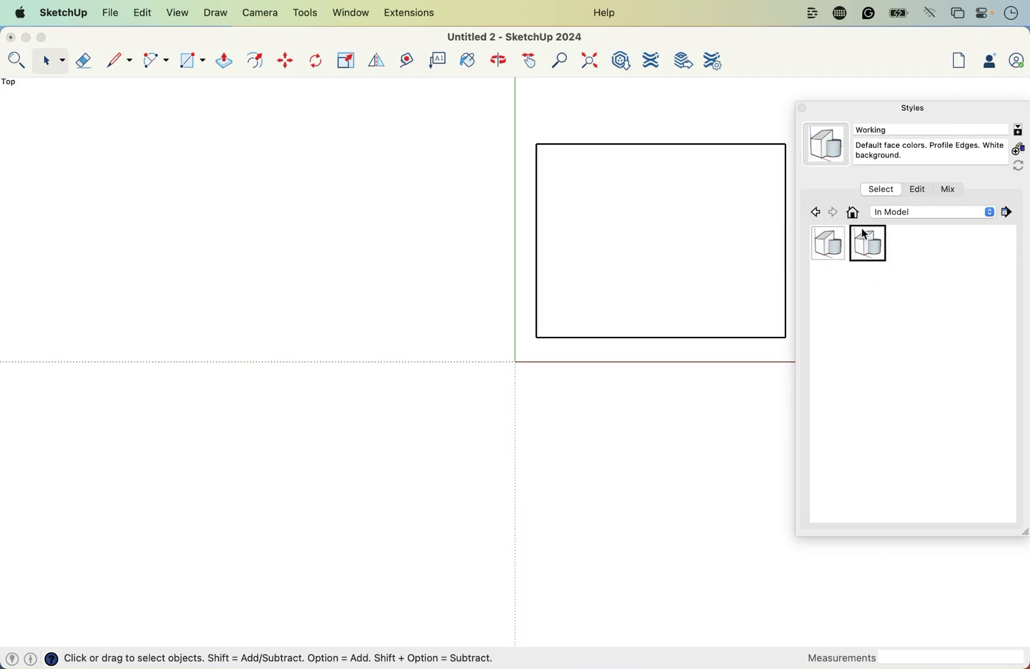
- Turn off Profiles in the Working style's edge settings
click(918, 190)
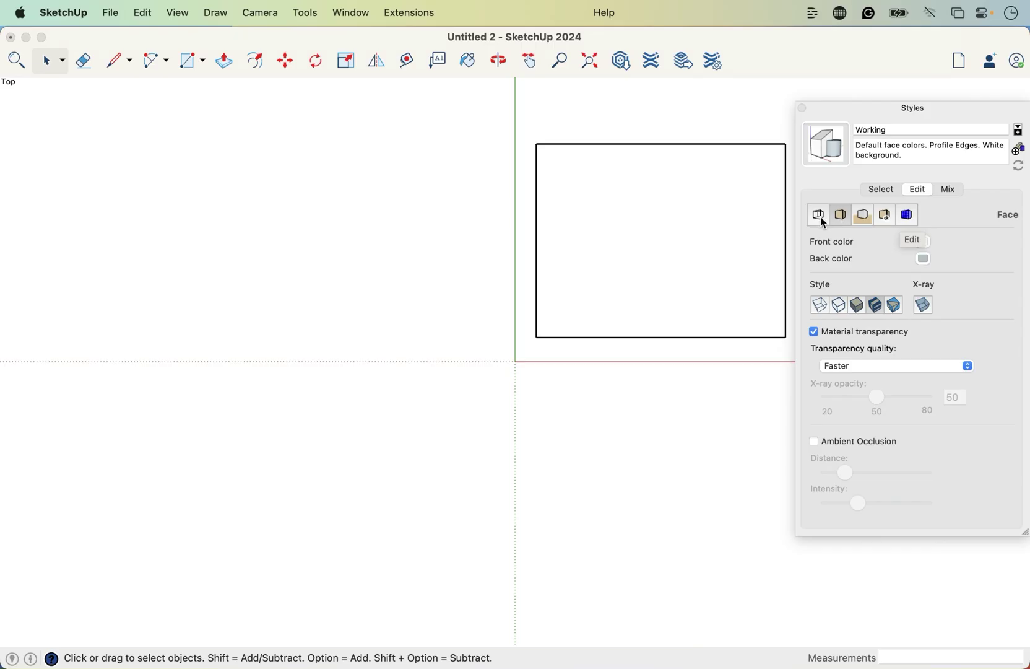
click(818, 217)
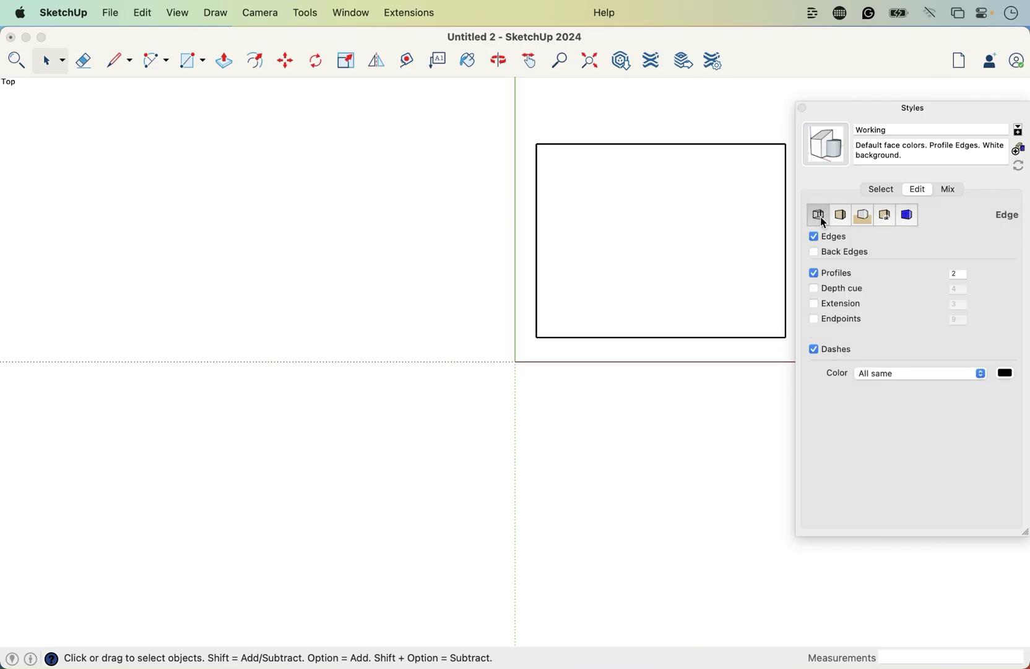
click(815, 273)
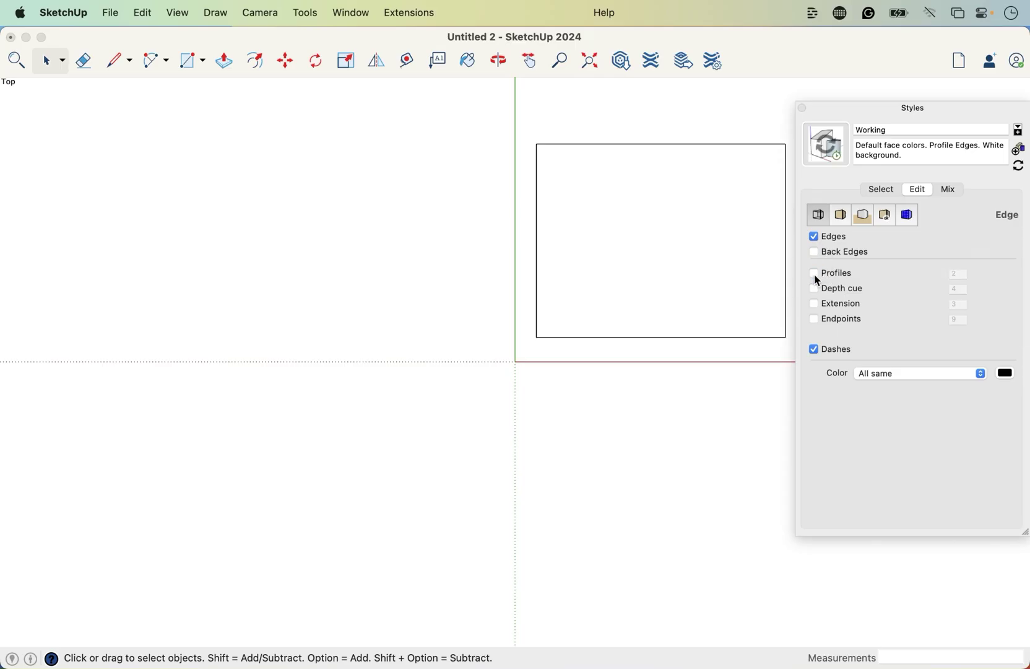
click(815, 274)
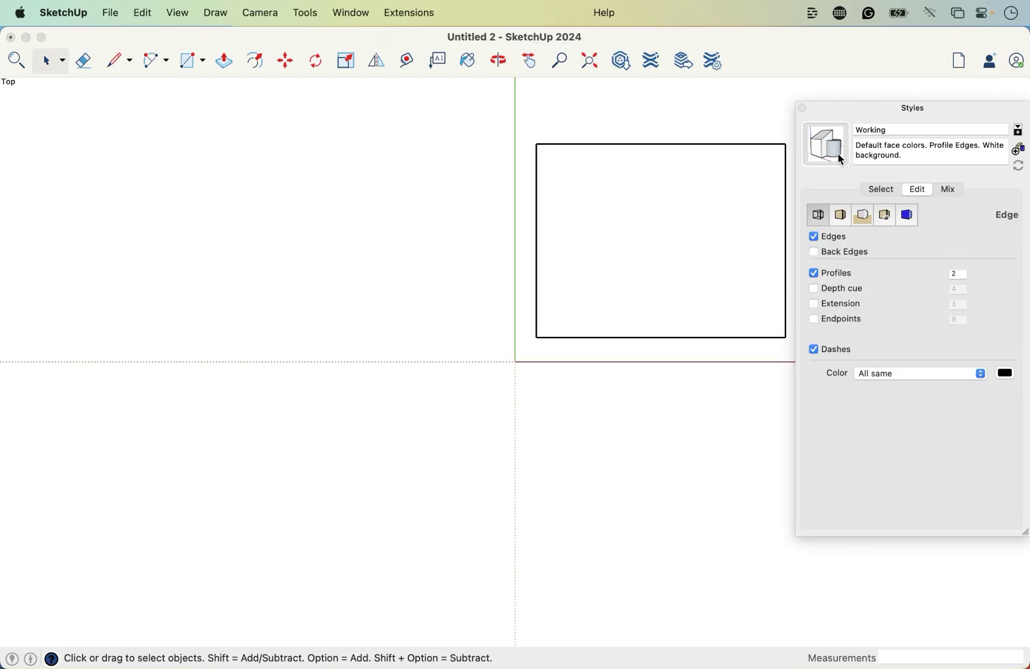
click(816, 276)
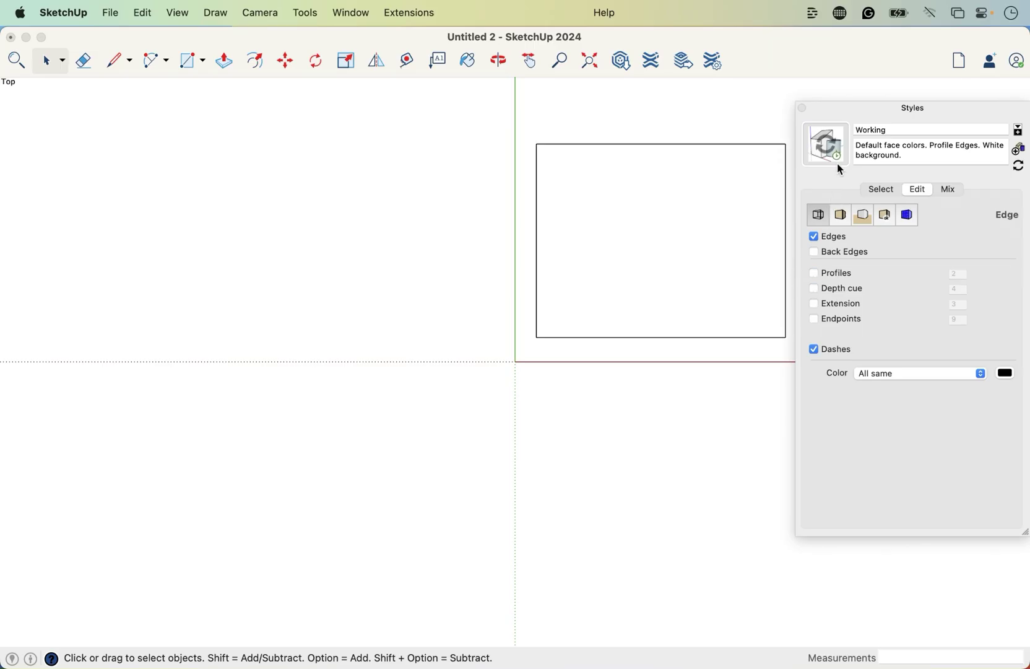
mouse_move(837, 163)
- Open the Front color picker in the face settings and switch it to pencil swatches
click(840, 216)
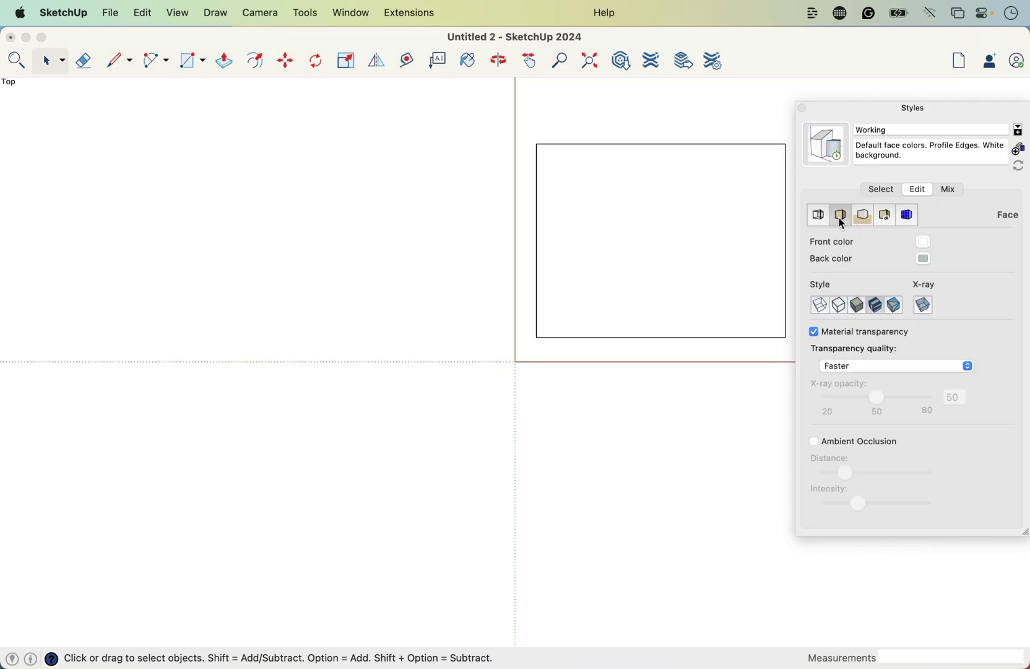
click(923, 242)
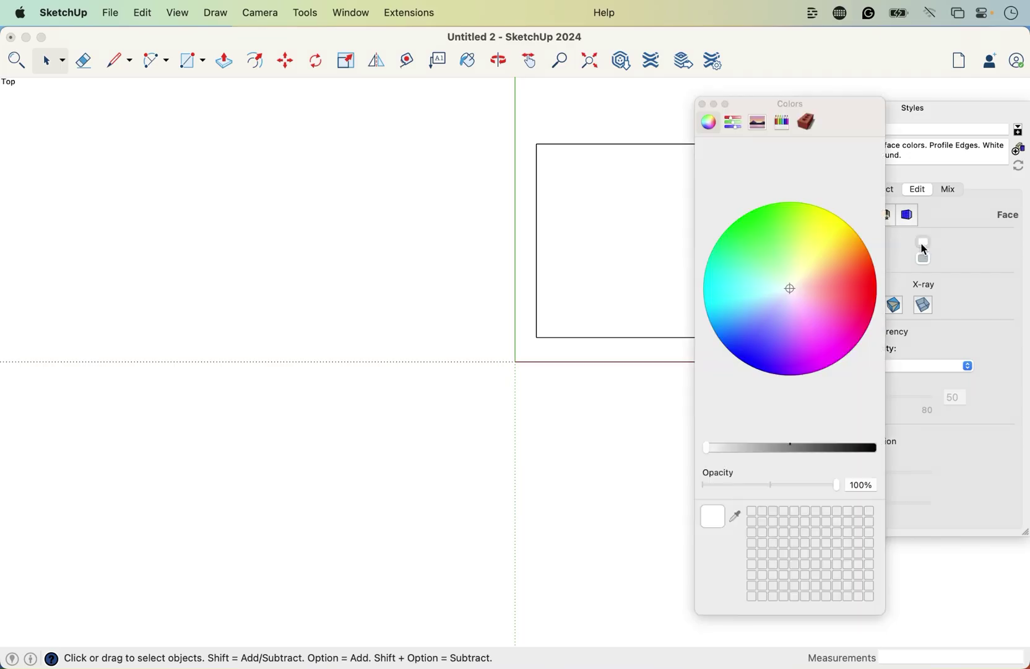
drag(841, 109, 816, 101)
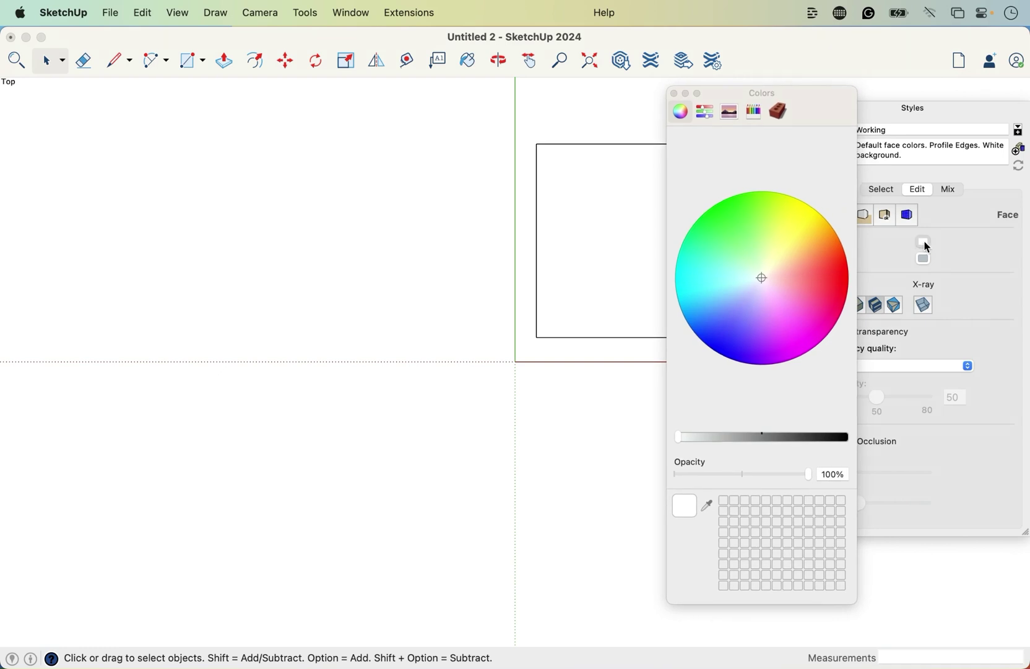
drag(824, 107, 807, 109)
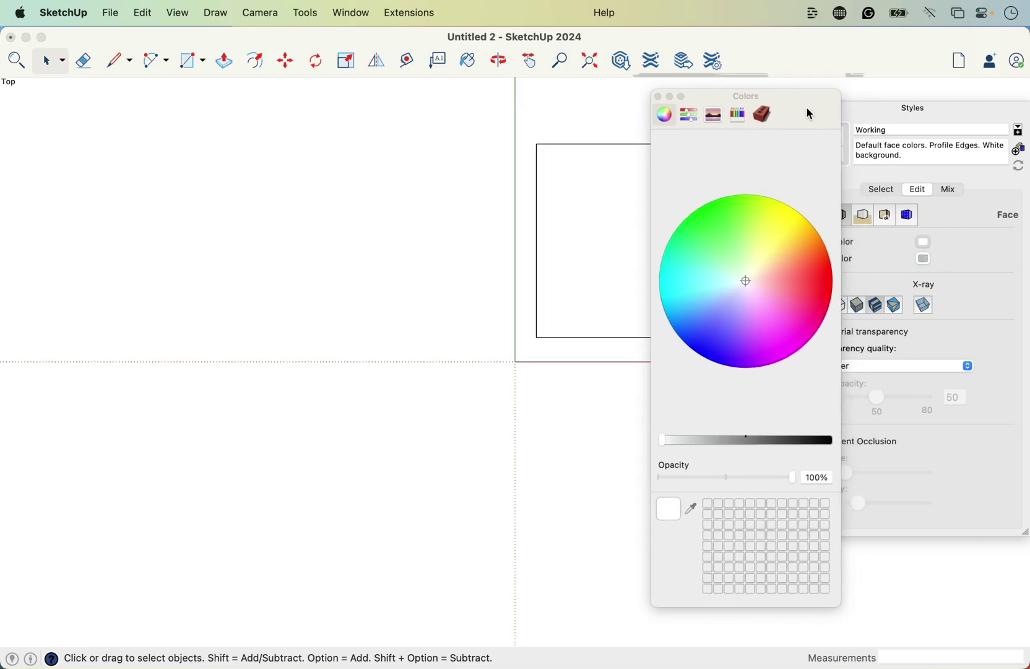
mouse_move(808, 109)
mouse_down()
mouse_move(786, 112)
mouse_move(793, 118)
mouse_up()
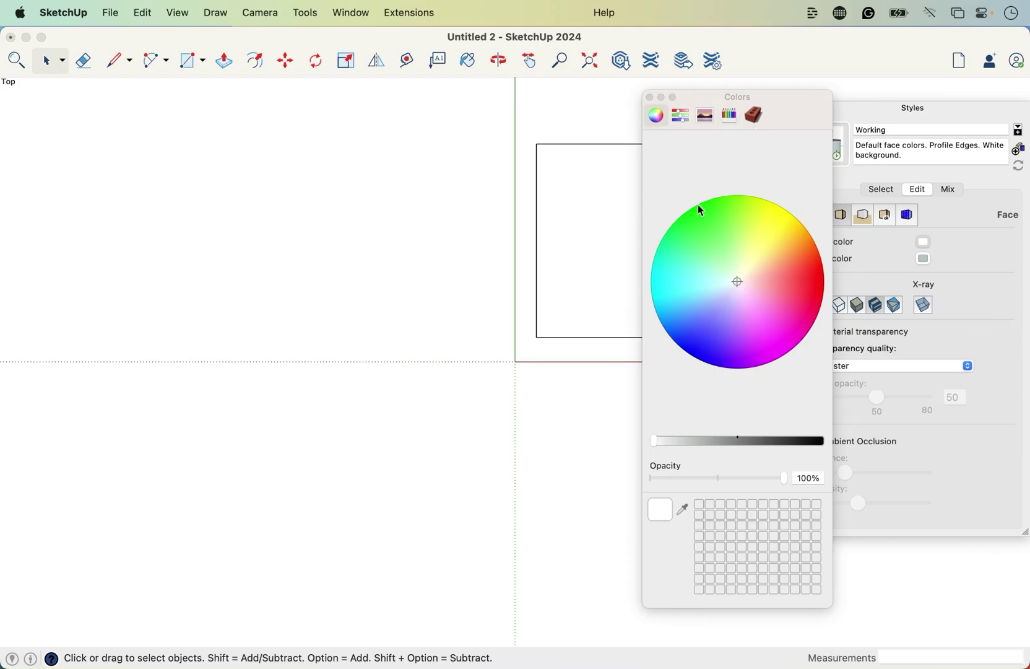
click(730, 118)
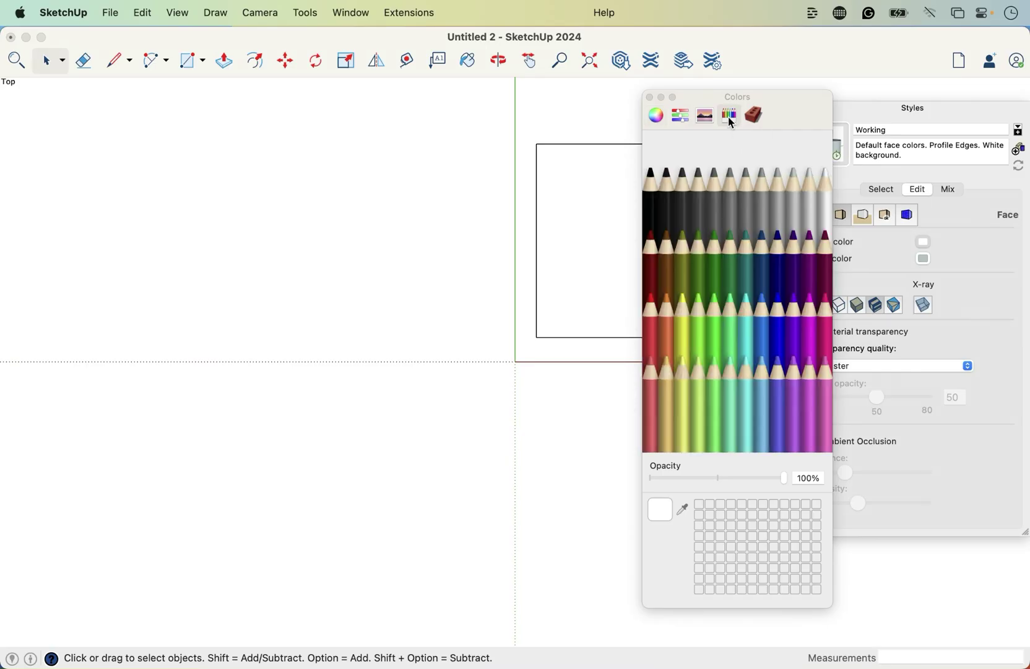
drag(792, 107, 441, 116)
- Set the front face to Magnesium grey, lighten it slightly, and close the picker
click(428, 208)
click(441, 215)
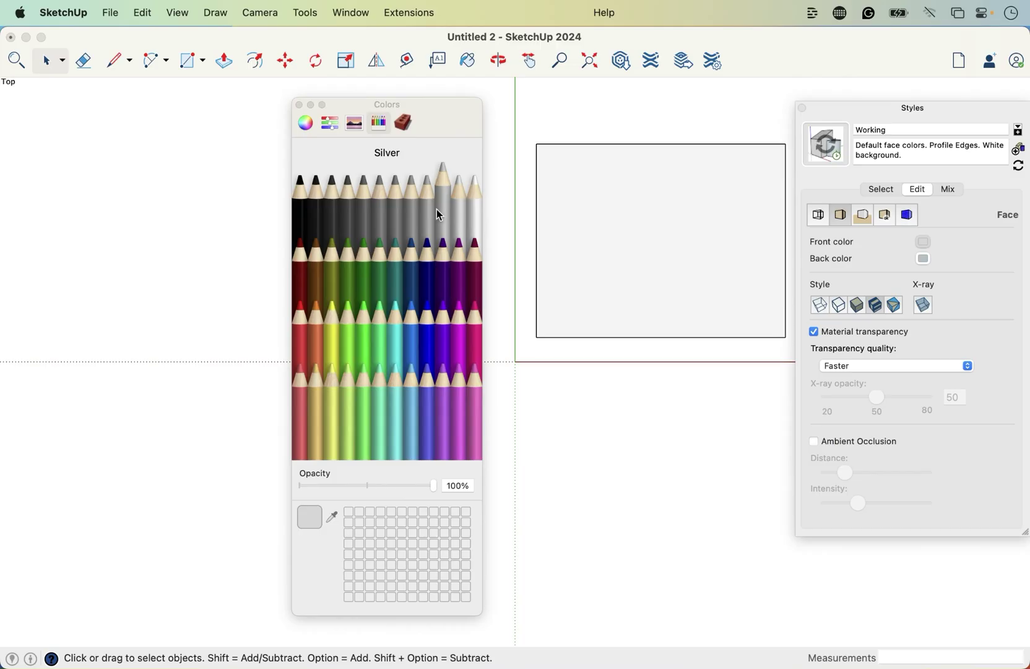
click(431, 216)
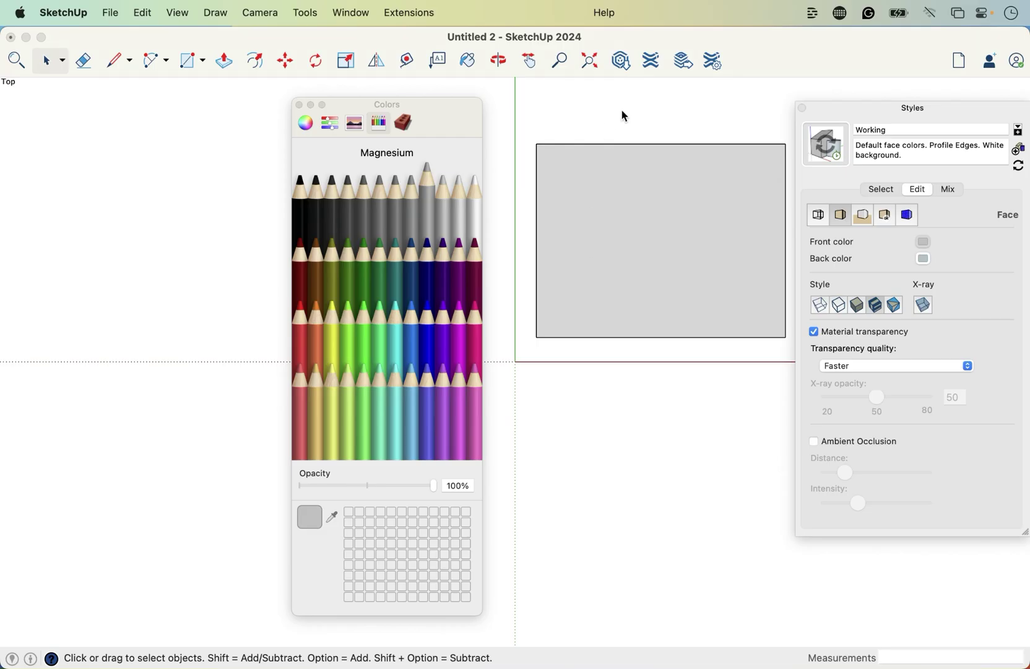
click(441, 206)
click(428, 210)
click(309, 127)
drag(344, 448, 338, 450)
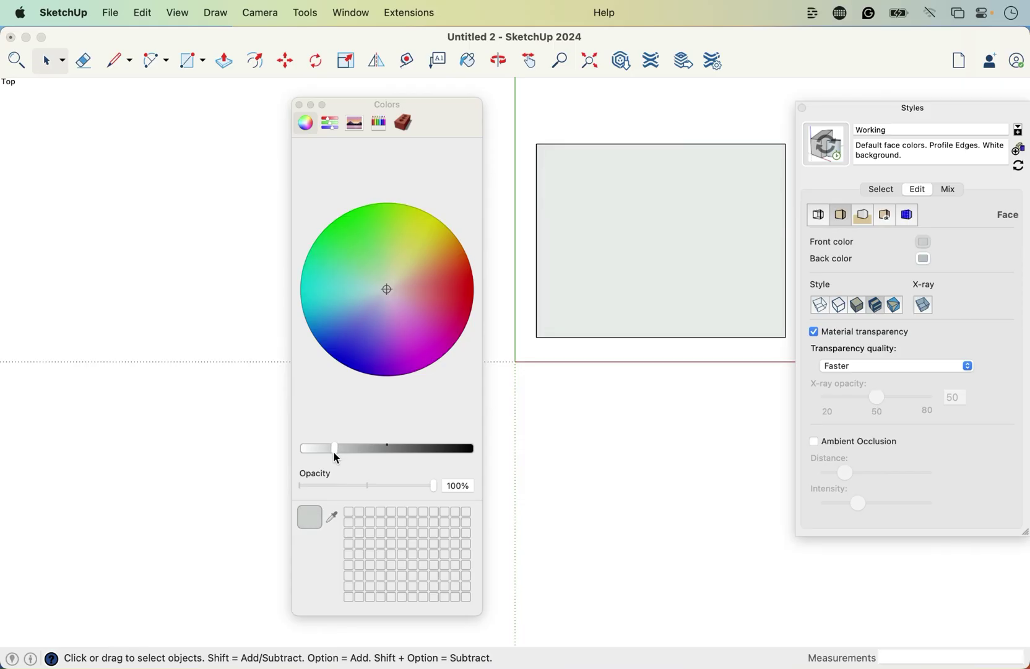
click(298, 105)
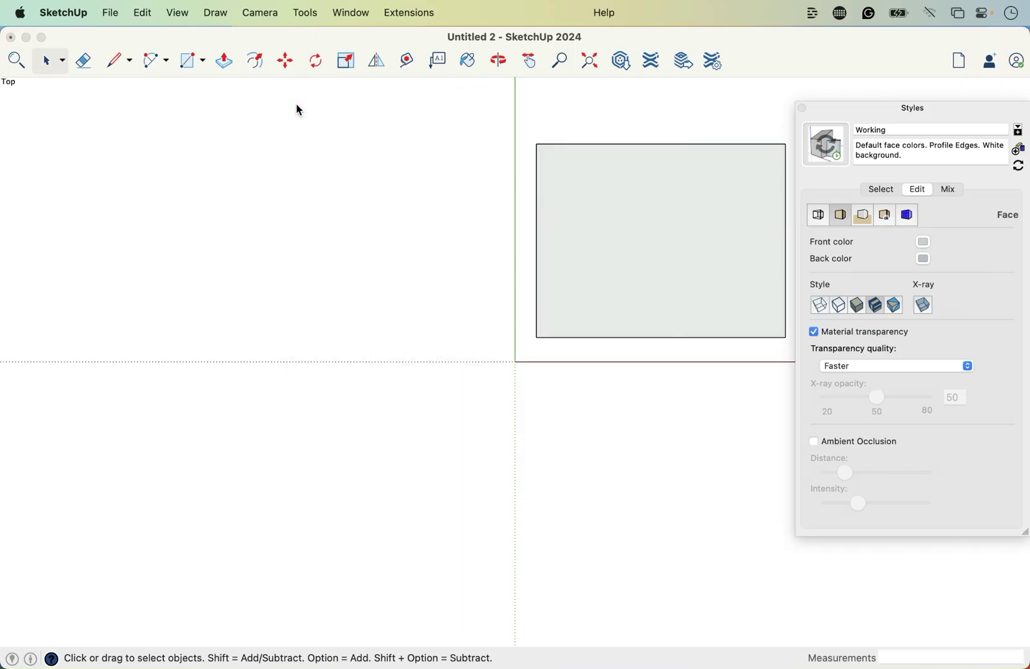
- Save the grey face colour into Working and compare against Construction Documentation Style
click(825, 142)
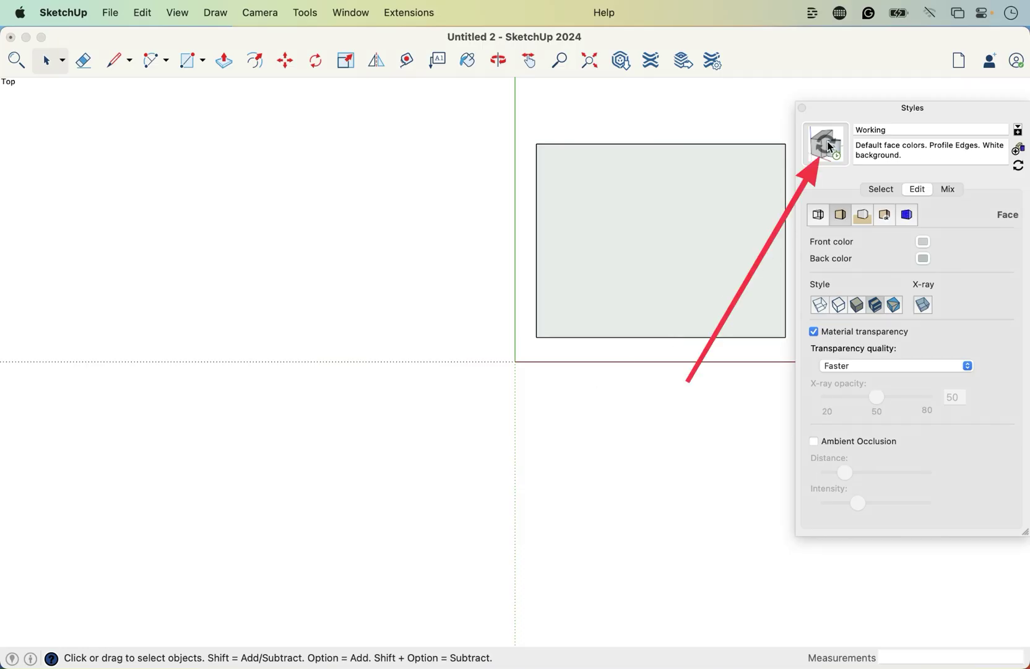
click(883, 189)
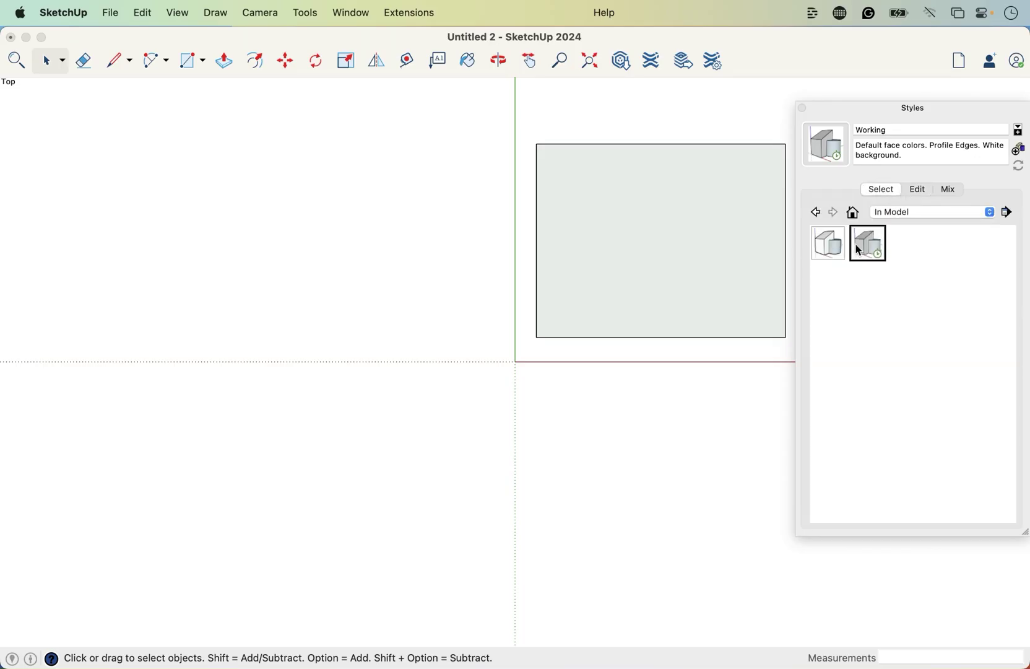
click(835, 254)
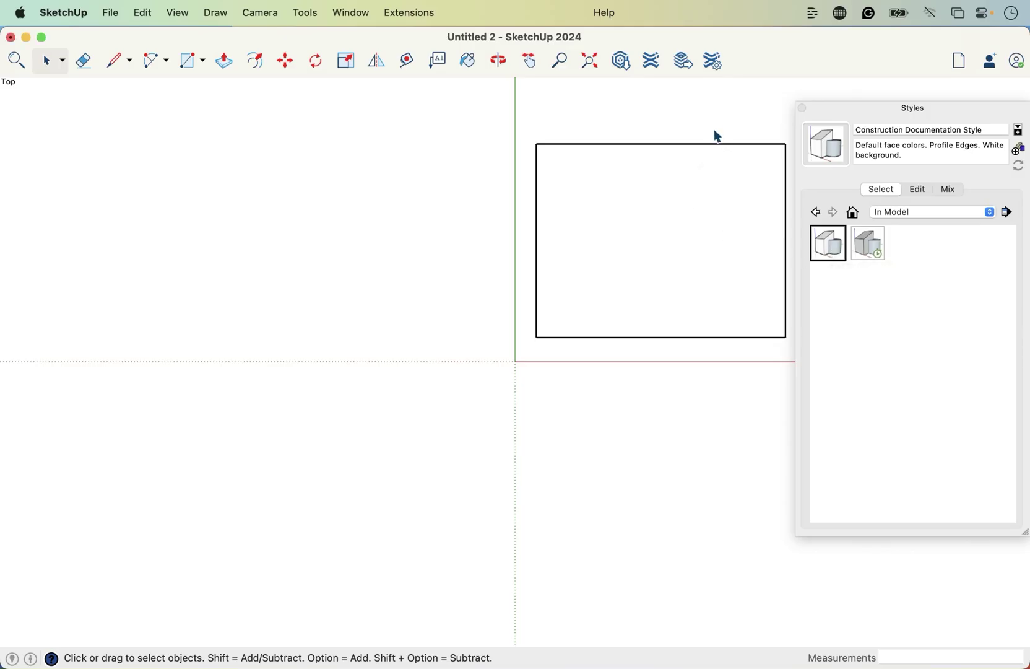
click(669, 146)
click(740, 129)
- Reapply the Working style, check the grey face, and open its settings for editing
click(875, 252)
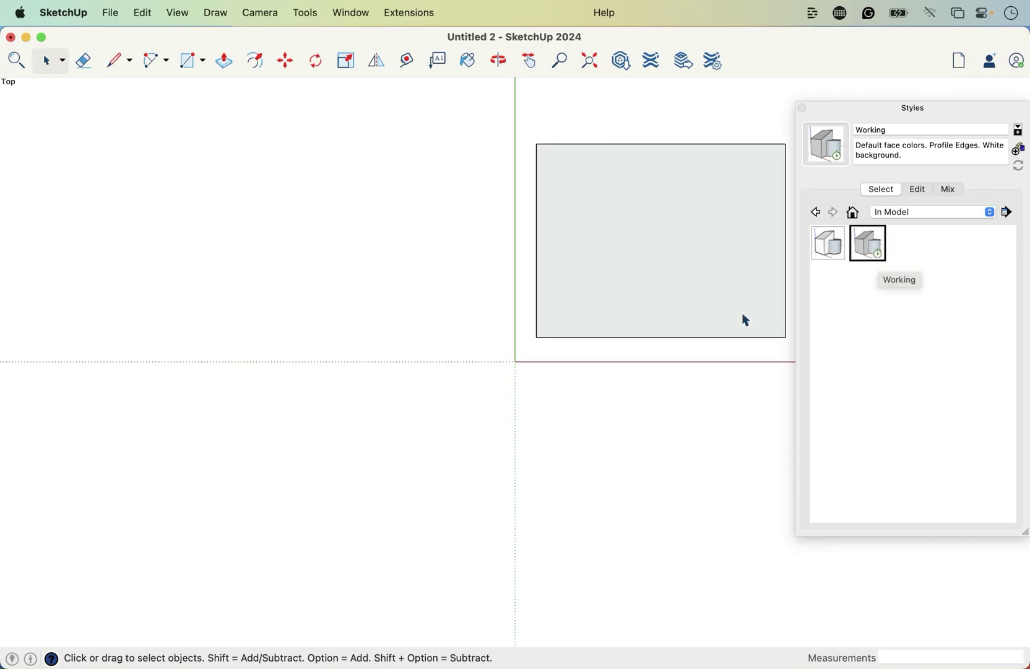
click(719, 302)
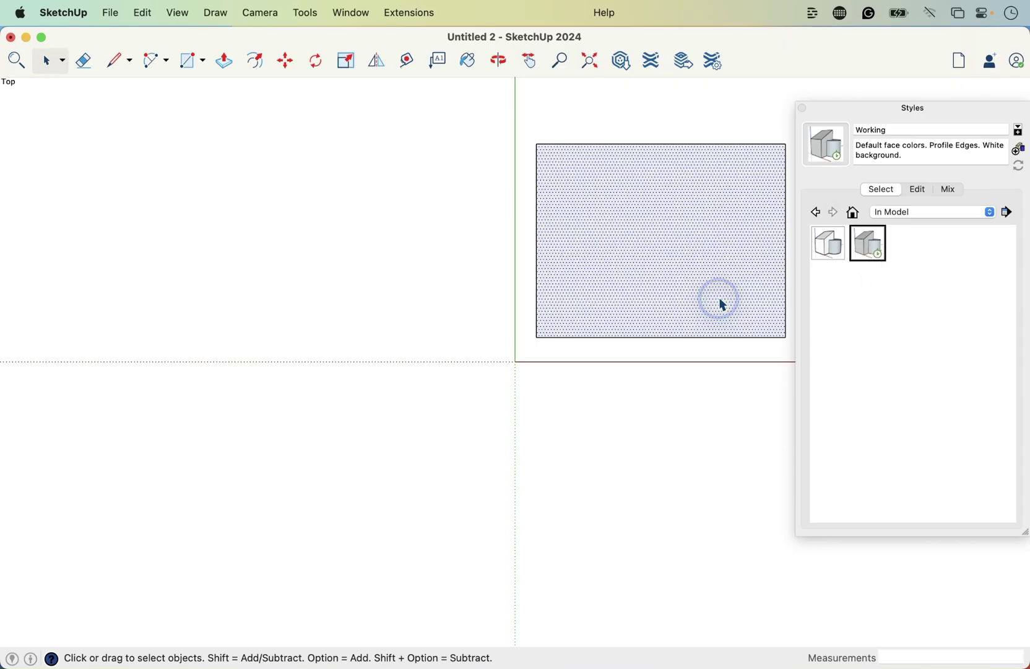
click(701, 152)
click(637, 371)
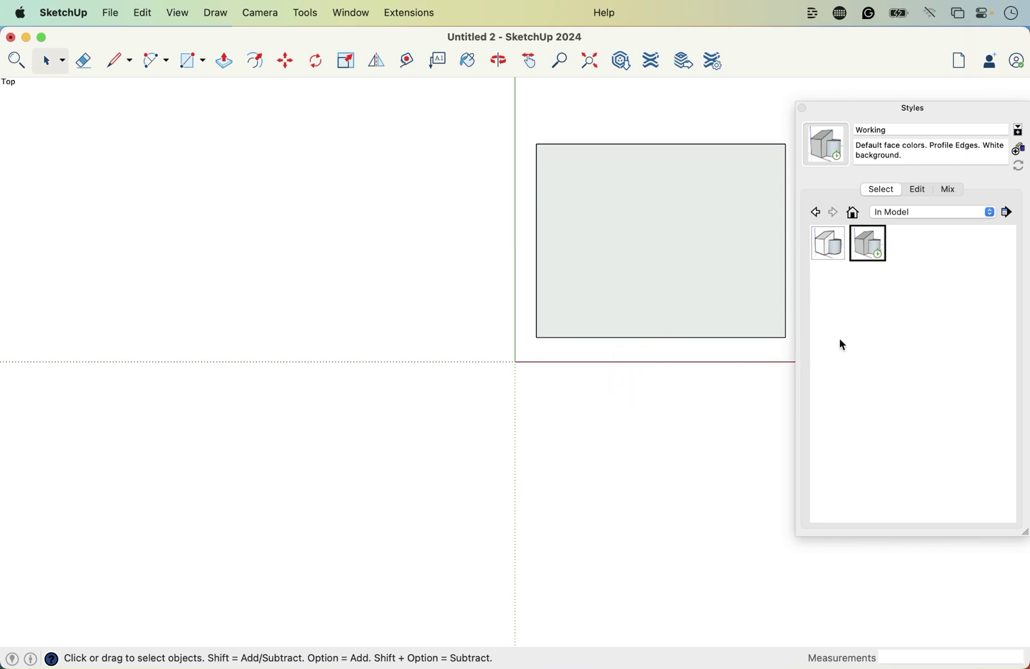
click(916, 189)
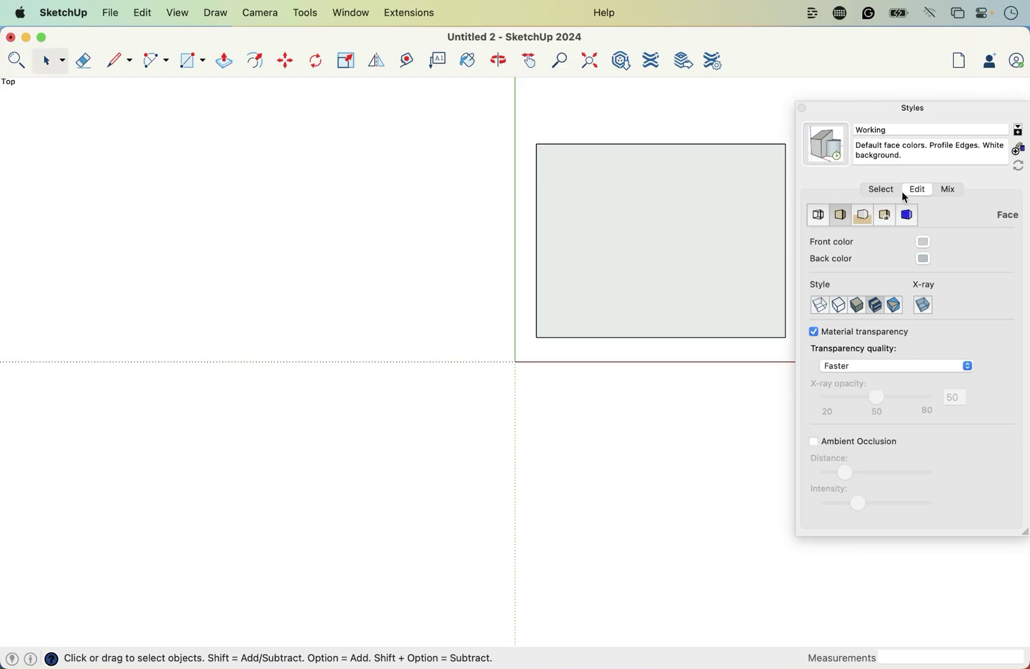
- Recheck the Working style's edge and face settings, then close the colour picker and Styles panel
click(819, 218)
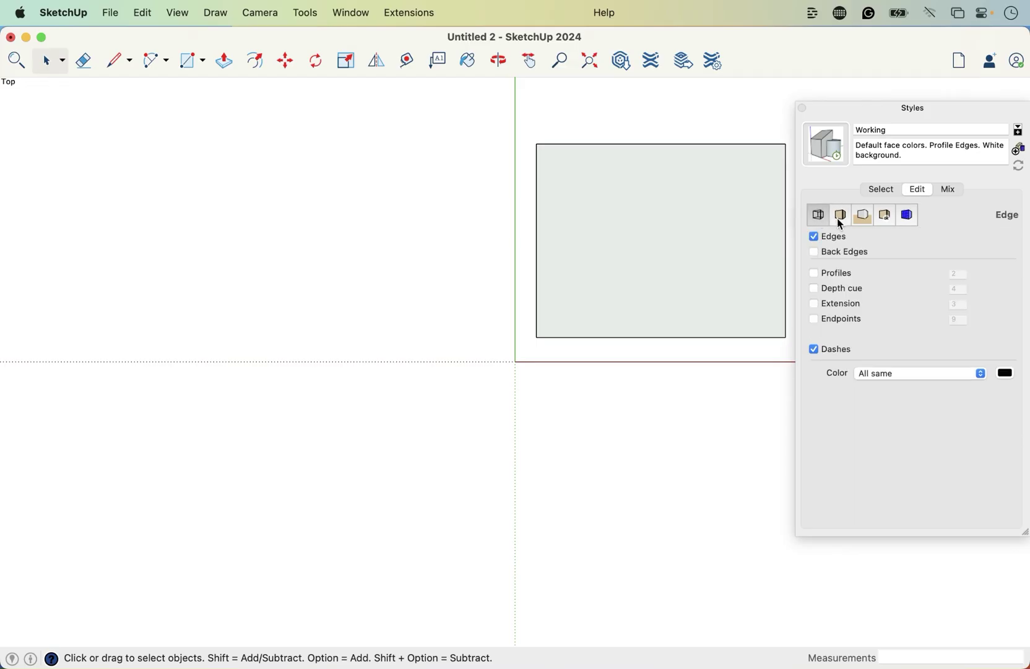
click(841, 217)
click(819, 218)
click(846, 215)
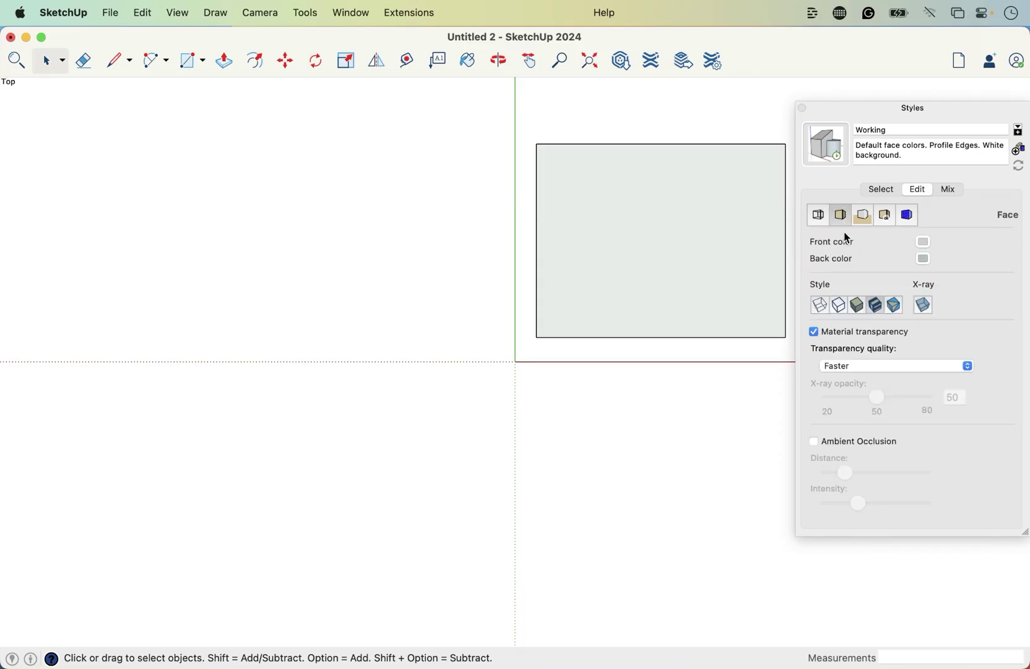
click(923, 242)
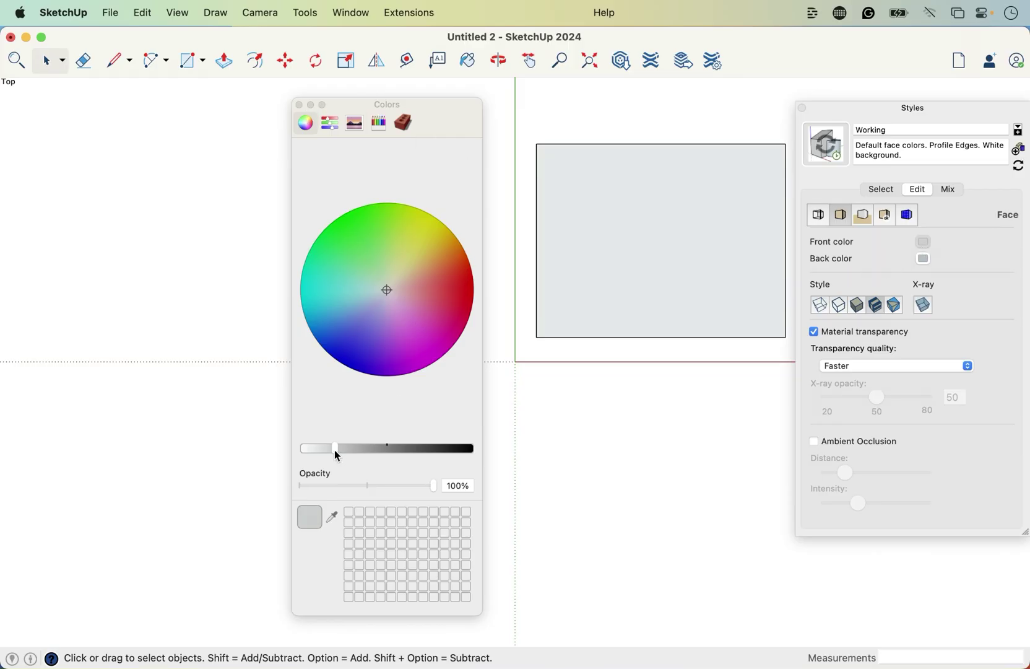
click(298, 105)
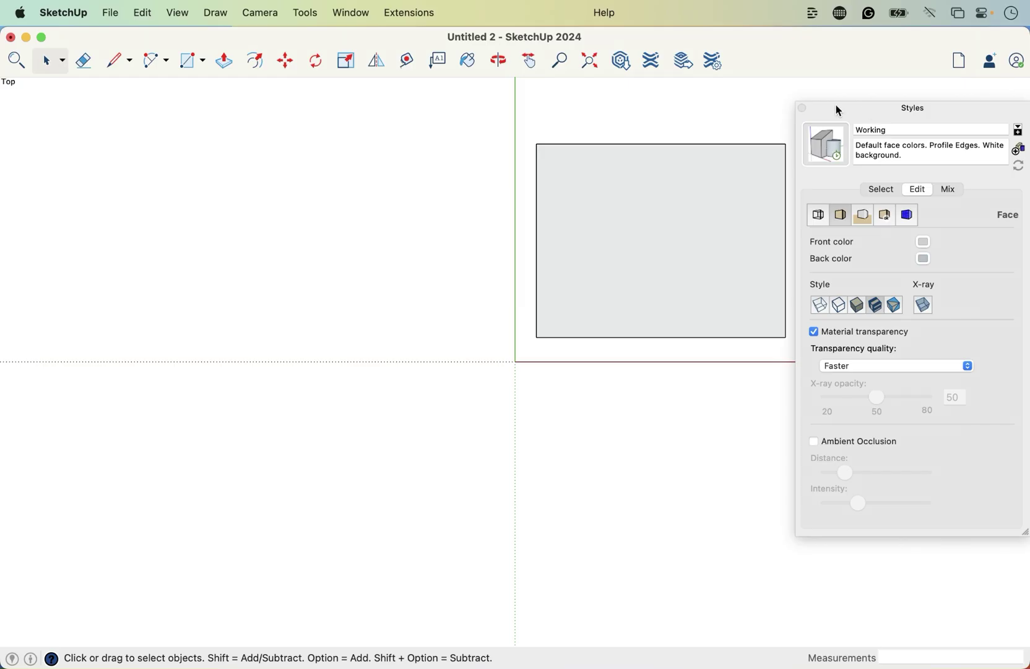
click(803, 110)
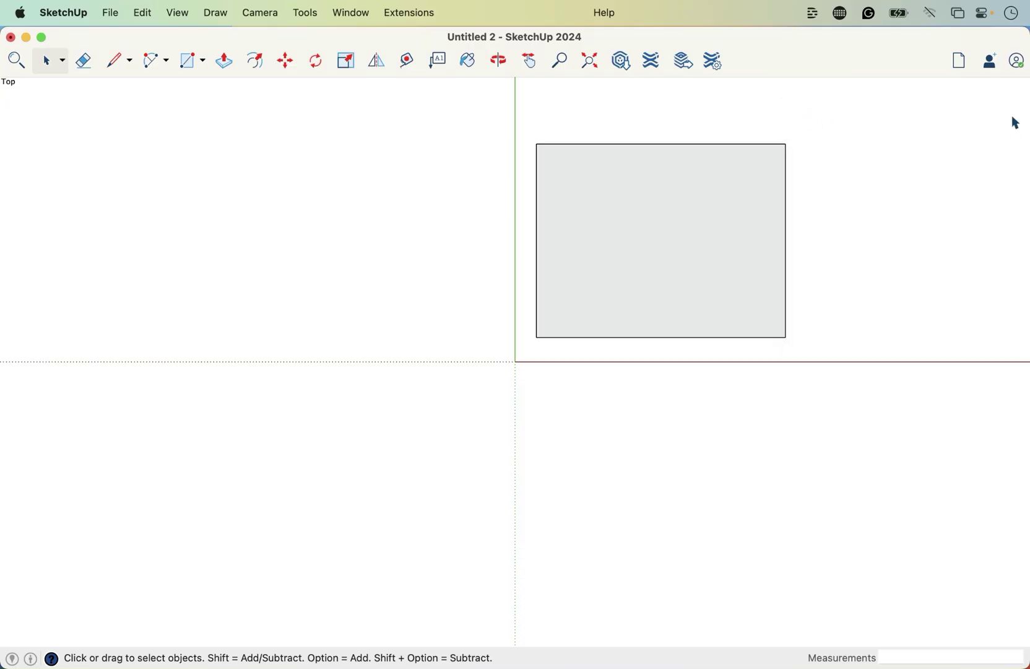
- Select the existing rectangle with its edges and delete it
double_click(667, 236)
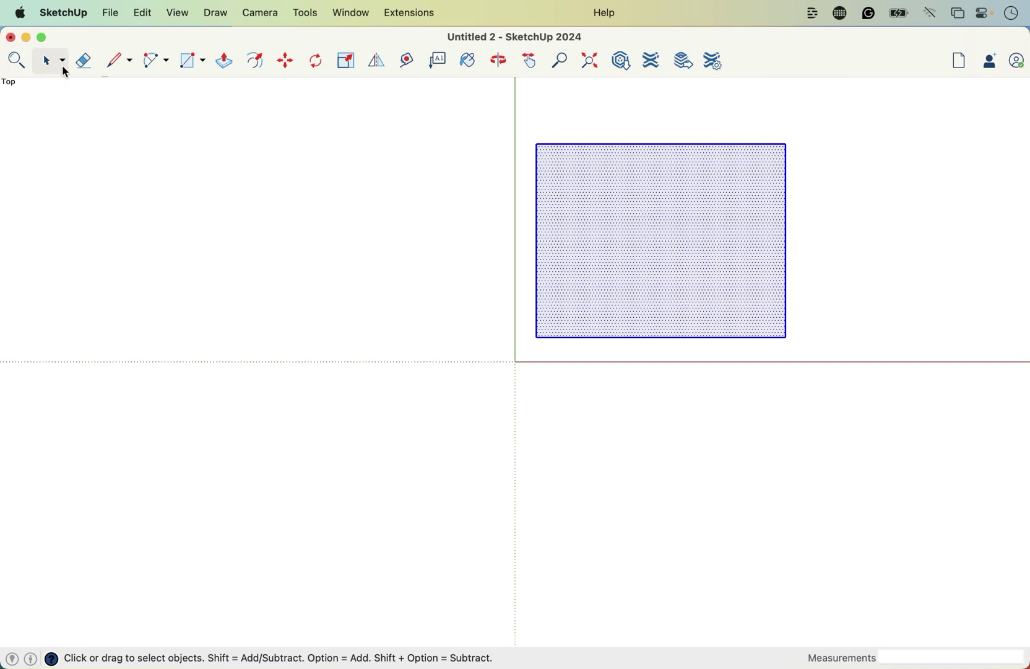
click(656, 256)
key(Delete)
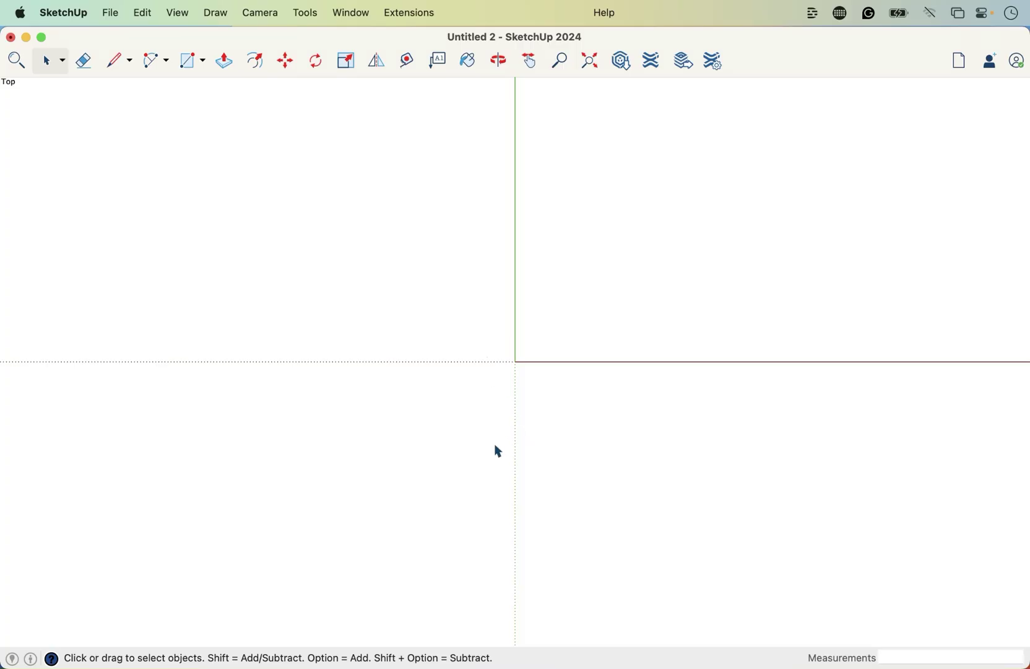
- Draw a test rectangle to check its grey face, then select and delete it
key(r)
click(429, 467)
click(663, 244)
key(space)
double_click(590, 425)
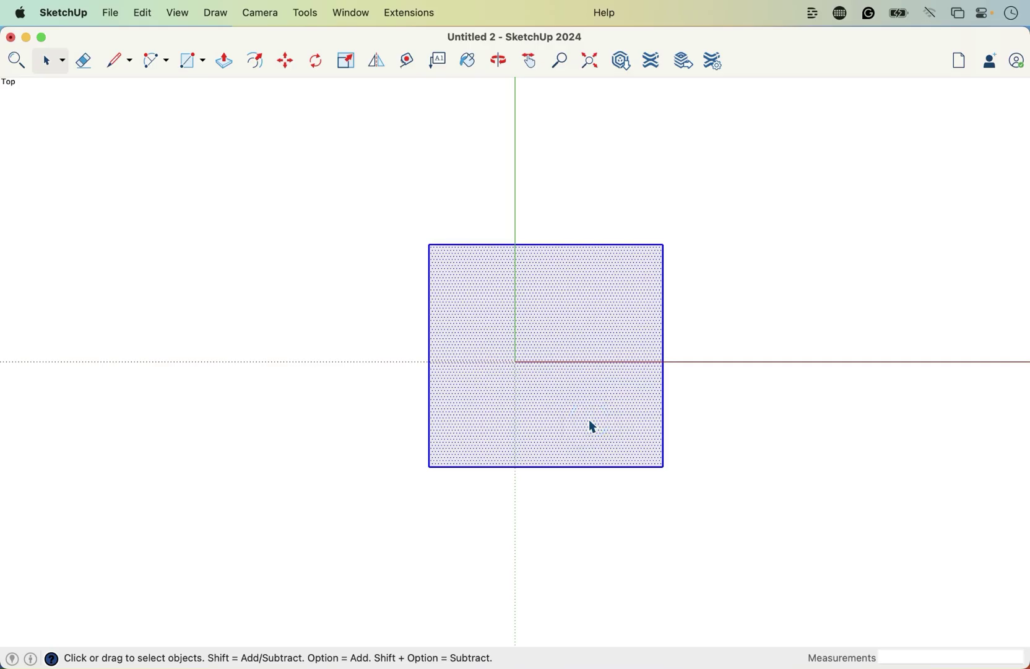
key(Delete)
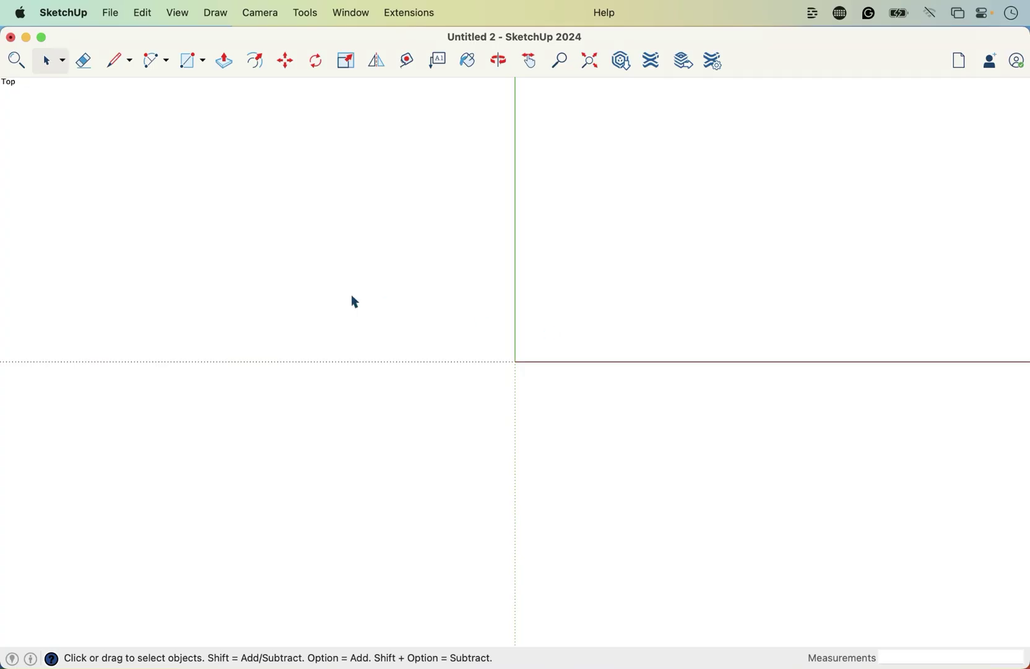
- Save the empty model as template 'QuickstartTemplate', set as the default template
click(111, 14)
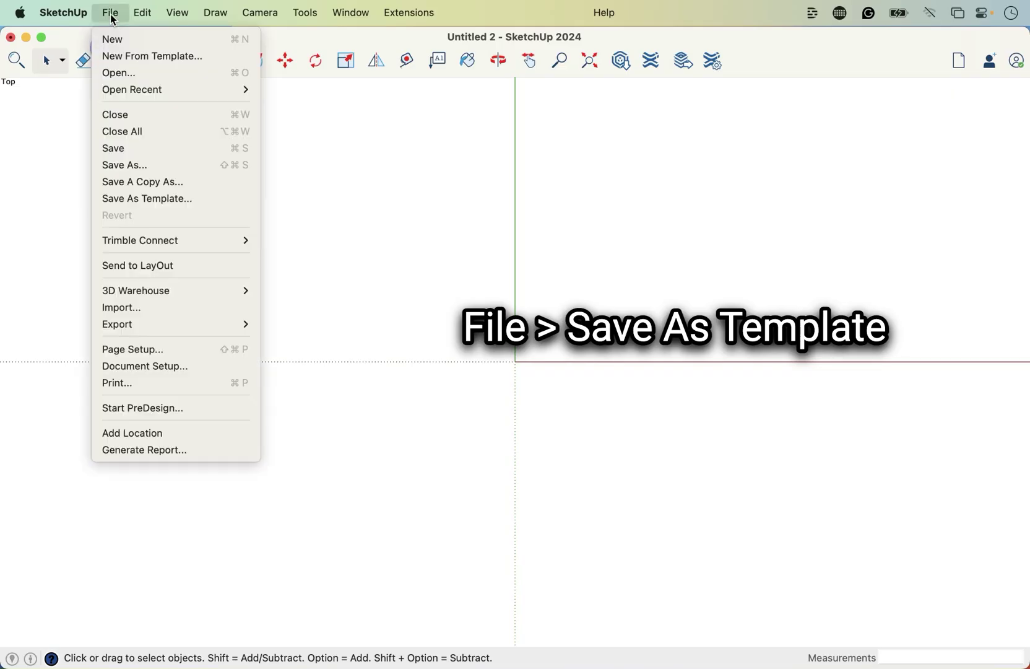
click(125, 206)
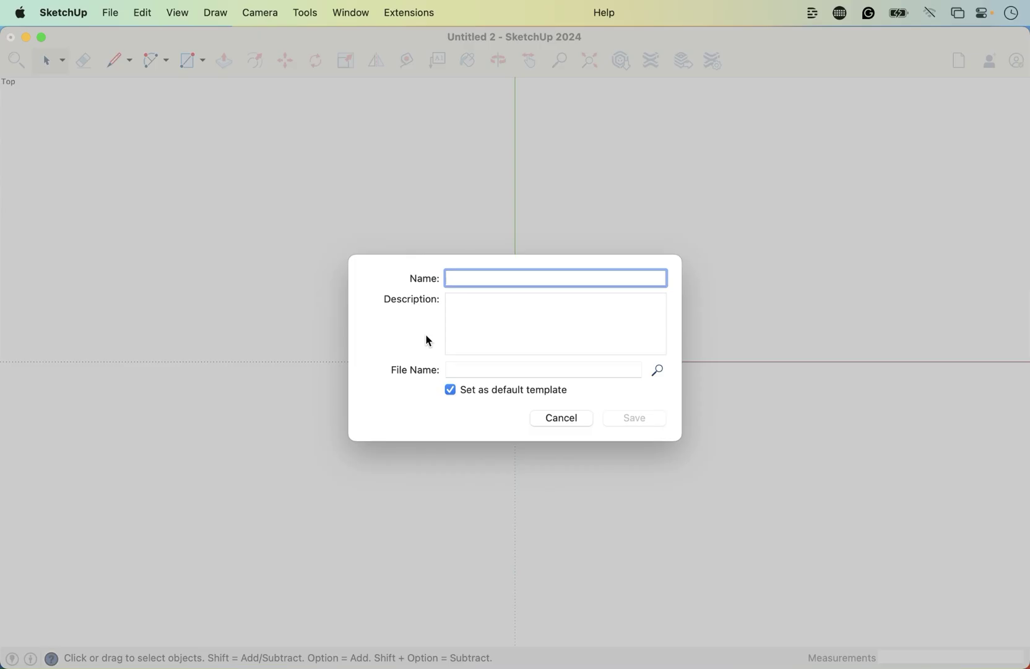
text(Quickstart)
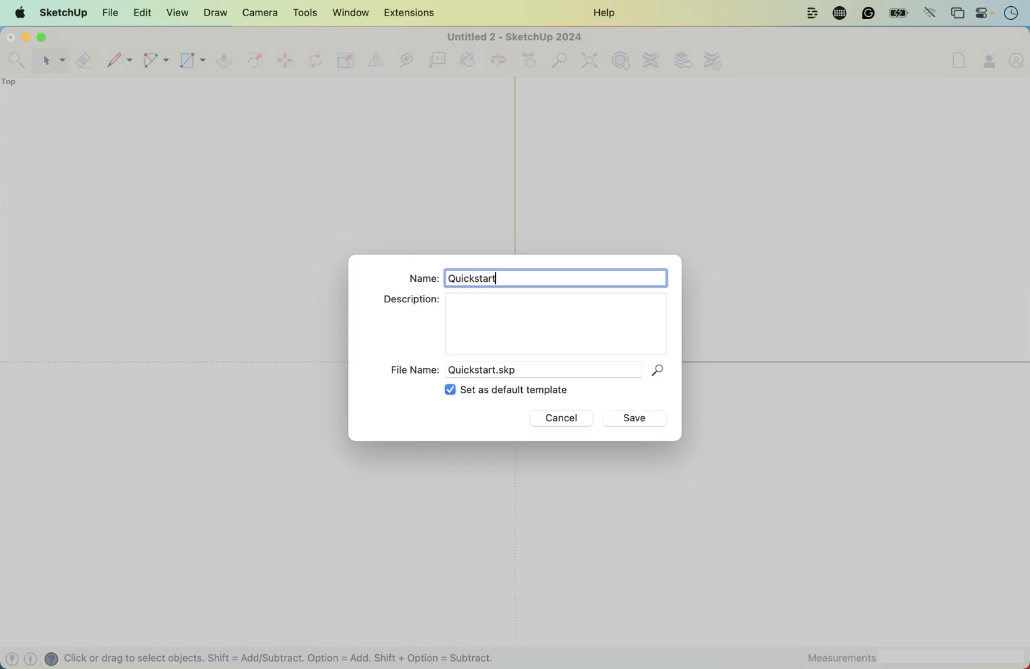
text(Template)
click(637, 418)
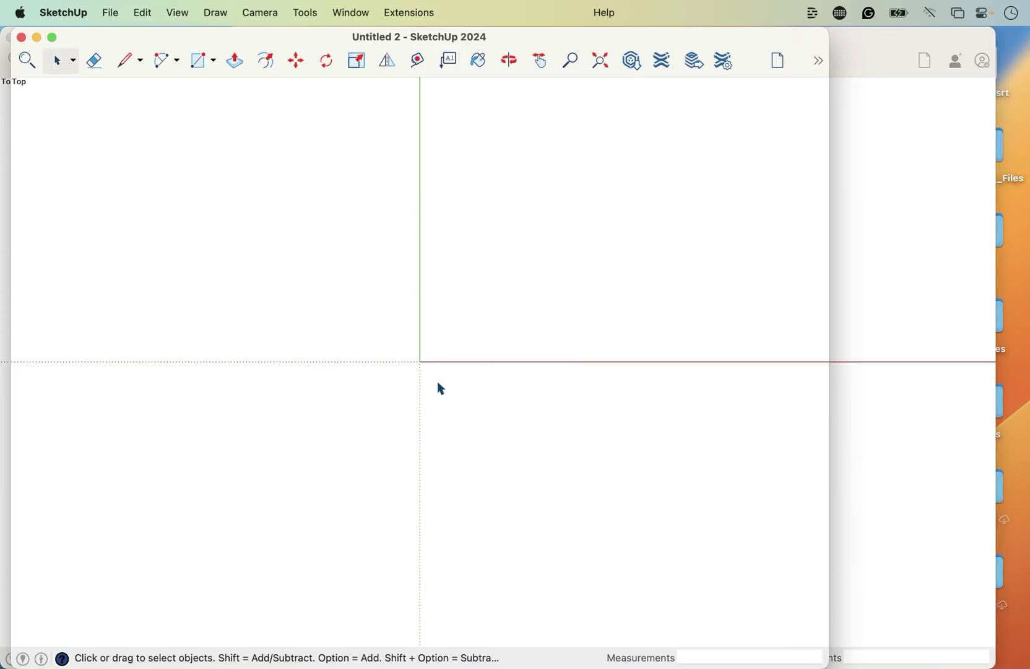
- Draw a quick test rectangle and delete it, leaving the model empty
key(r)
click(430, 344)
click(570, 231)
key(space)
click(524, 313)
key(Delete)
- In the Welcome window's My templates, verify QuickstartTemplate is the default, then close the window
click(600, 18)
click(622, 60)
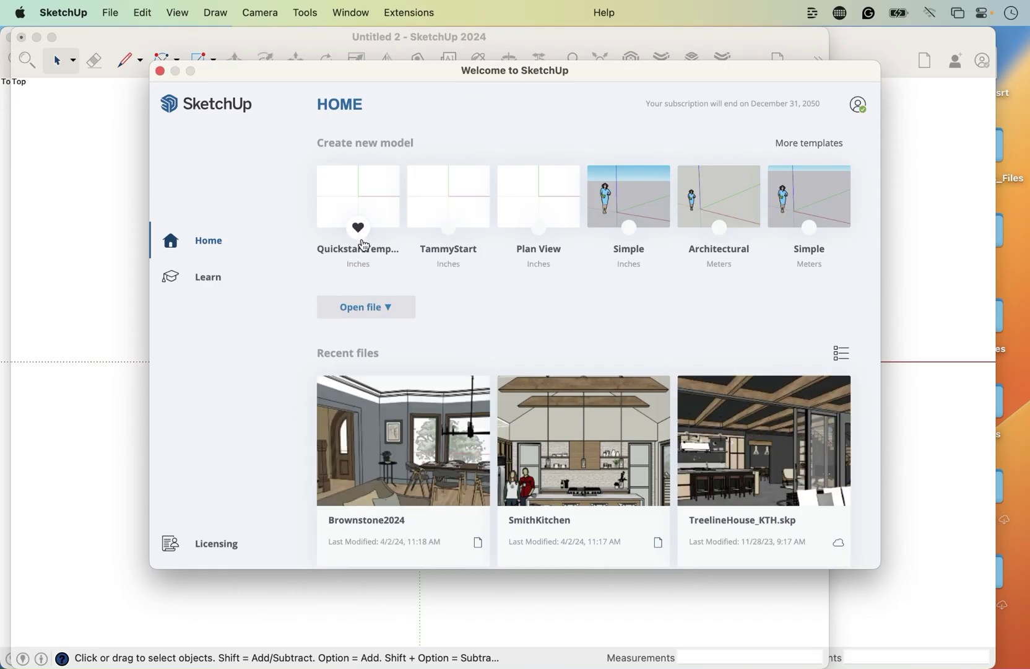
click(818, 145)
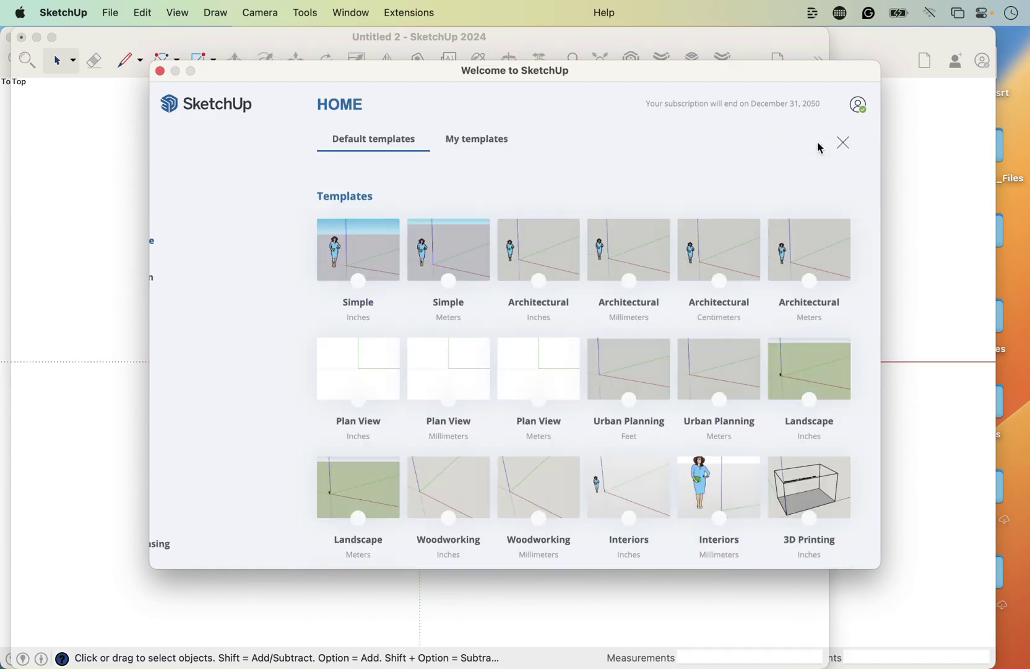
click(476, 143)
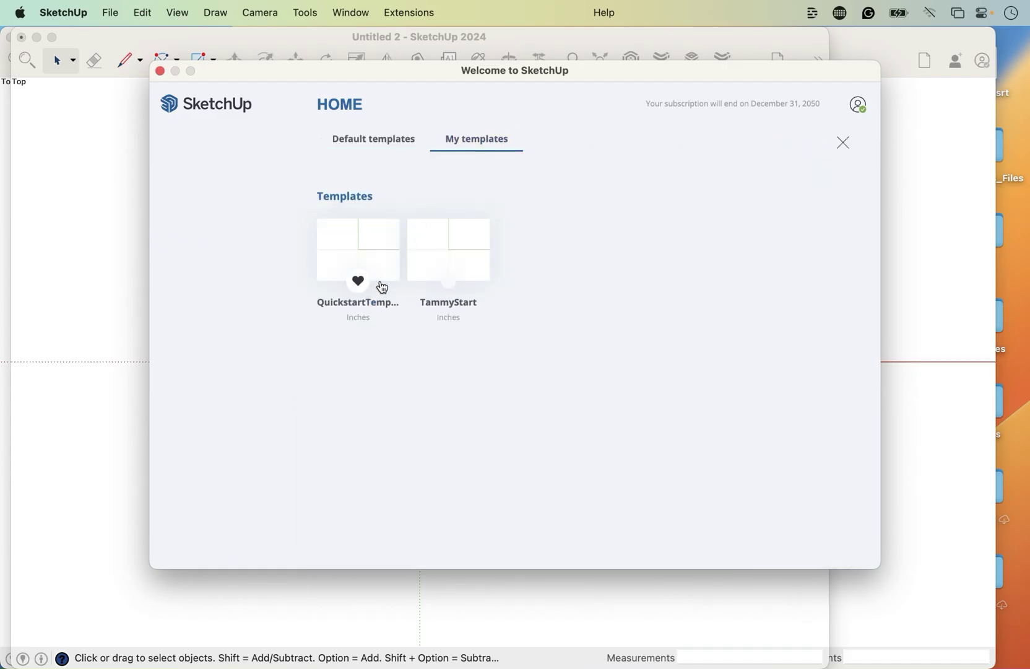
click(158, 71)
click(110, 13)
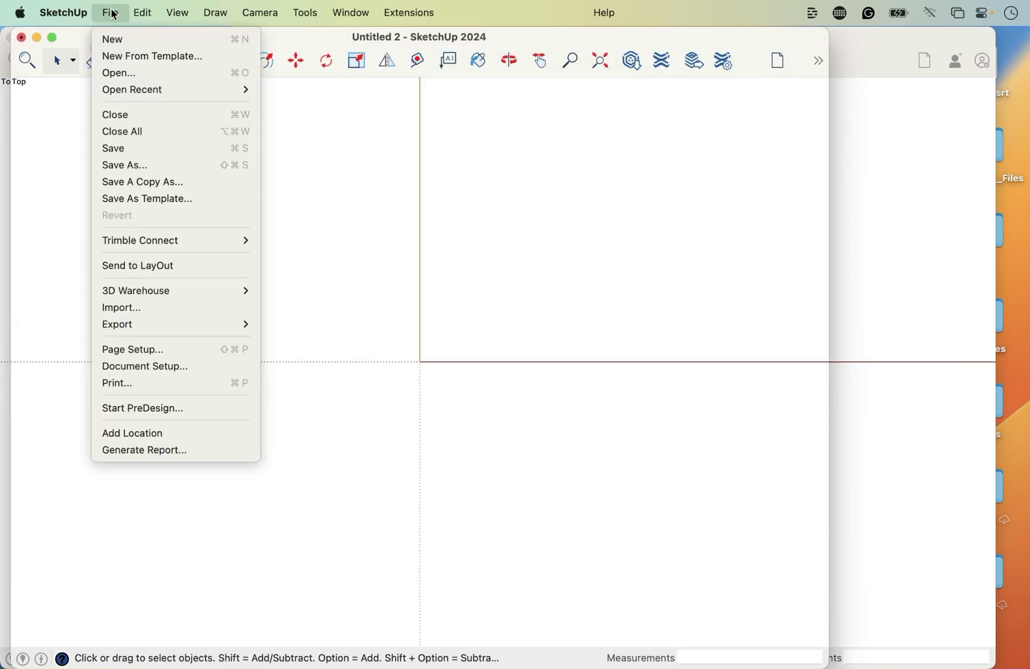
click(116, 200)
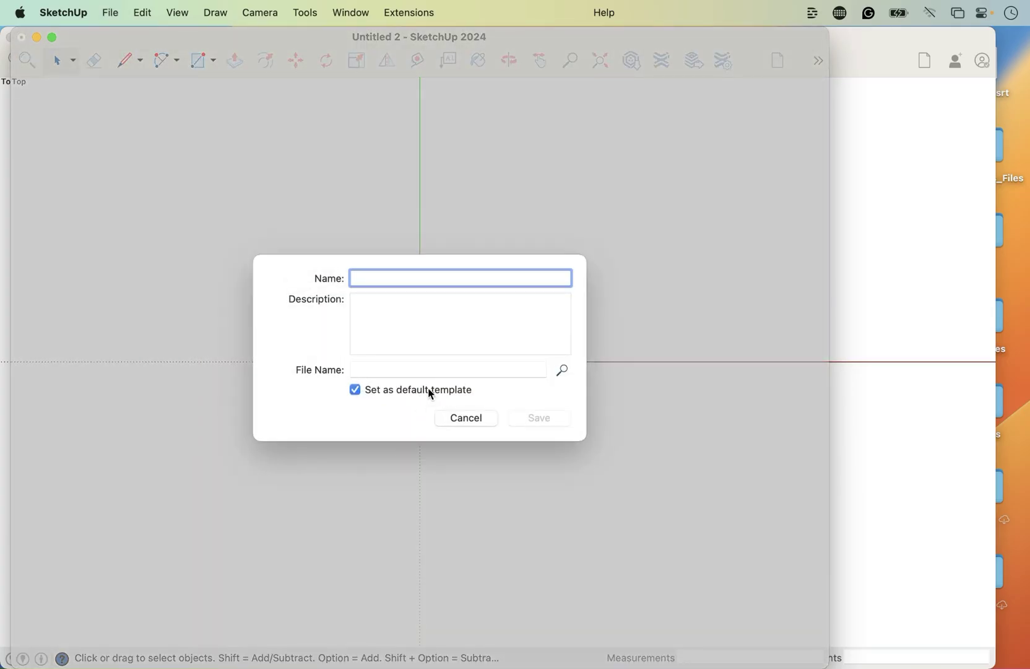
click(466, 420)
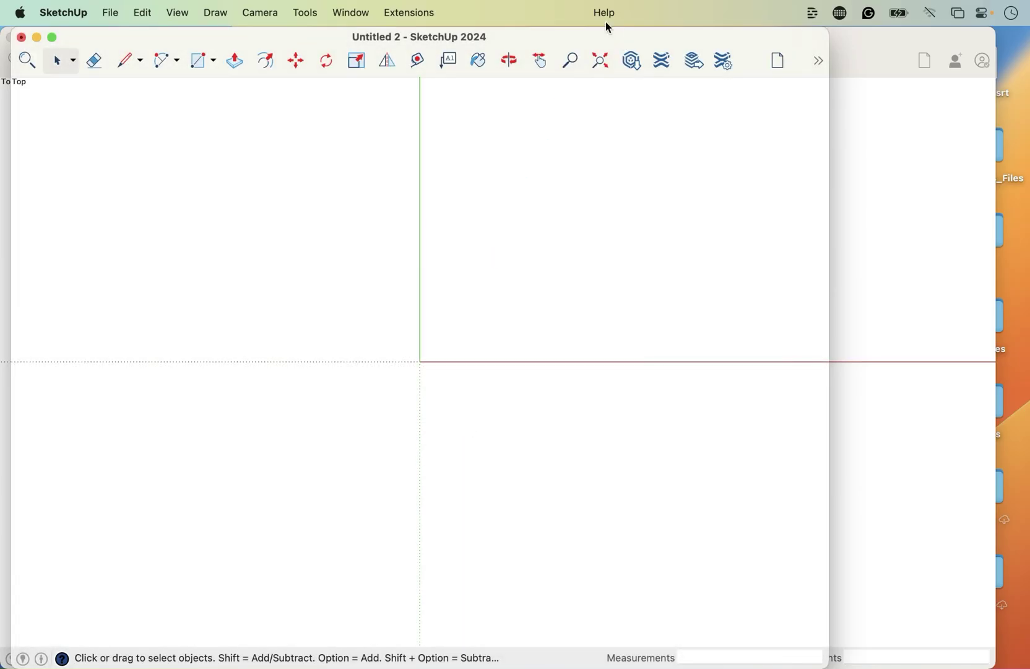
click(606, 18)
click(614, 59)
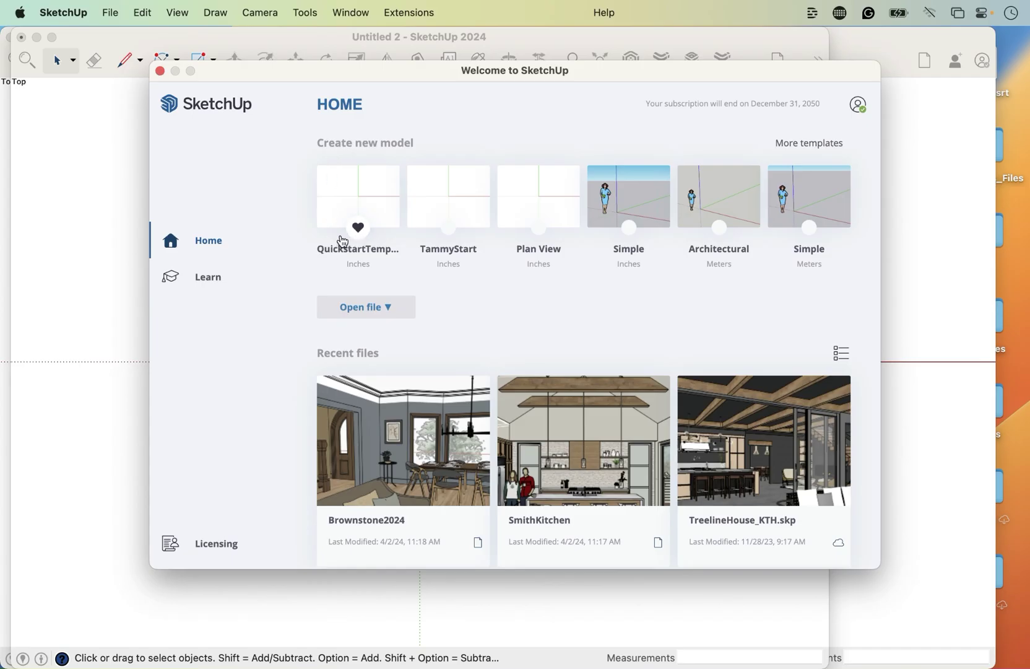
click(160, 71)
click(220, 251)
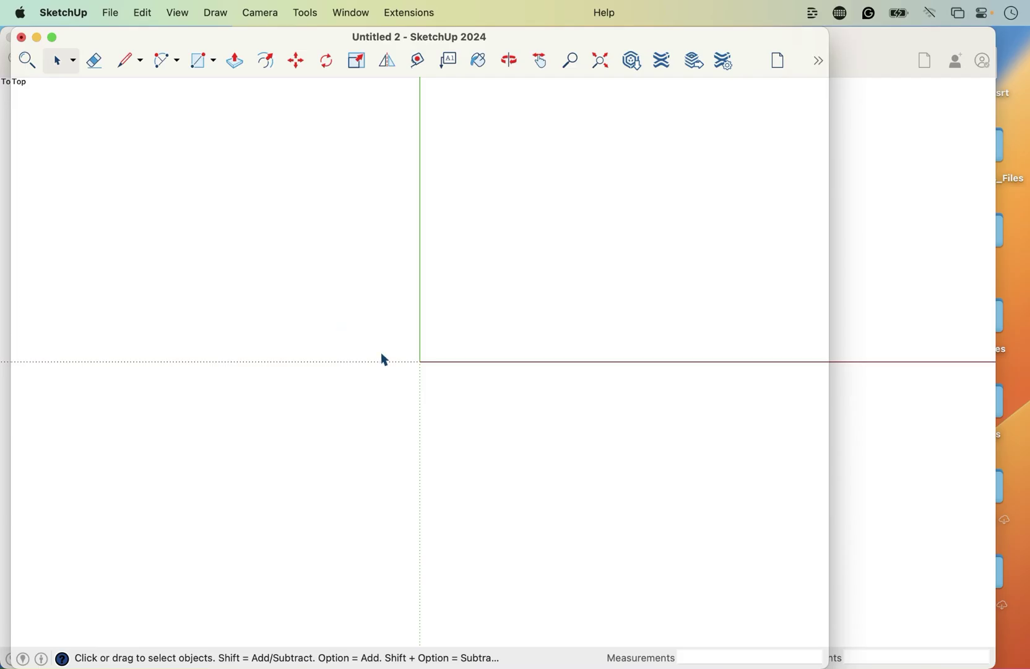